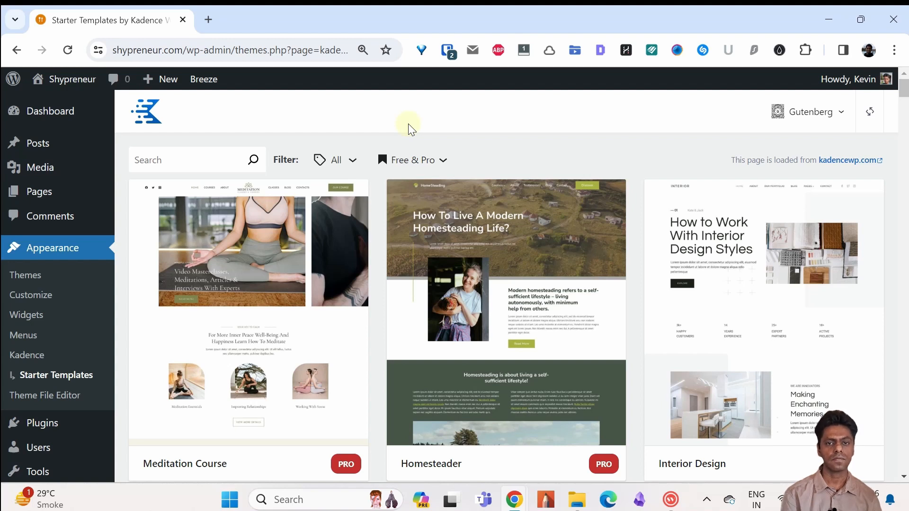
# Step: Filter the starter templates to Free Only and open the Recipe Blog template
pyautogui.click(436, 159)
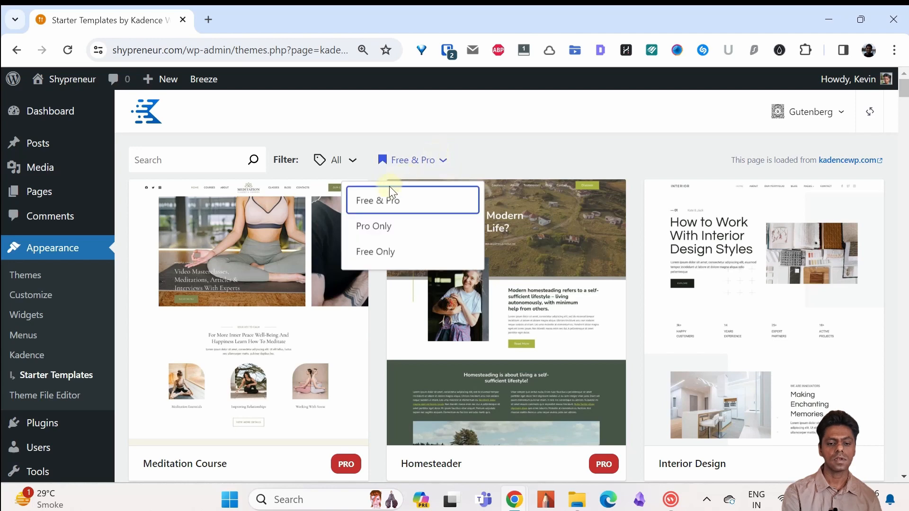
pyautogui.click(376, 255)
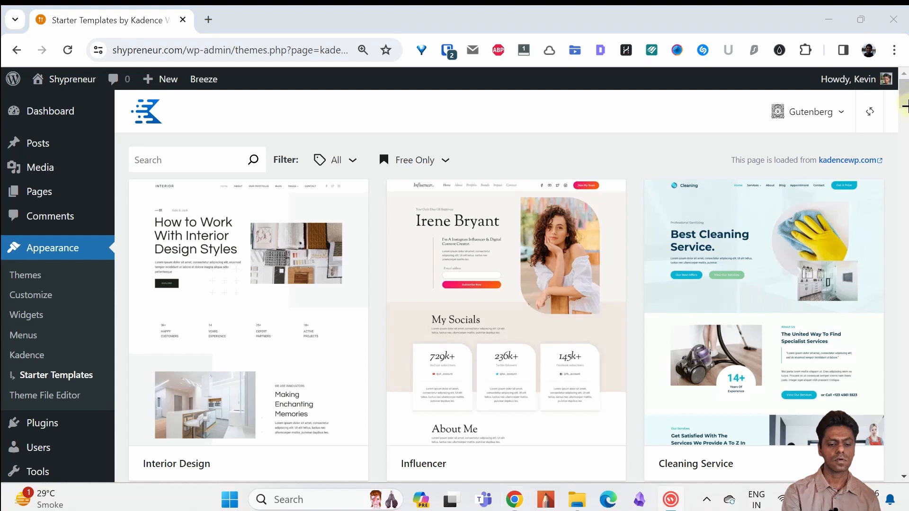
pyautogui.click(905, 119)
pyautogui.moveTo(905, 120); pyautogui.dragTo(905, 141)
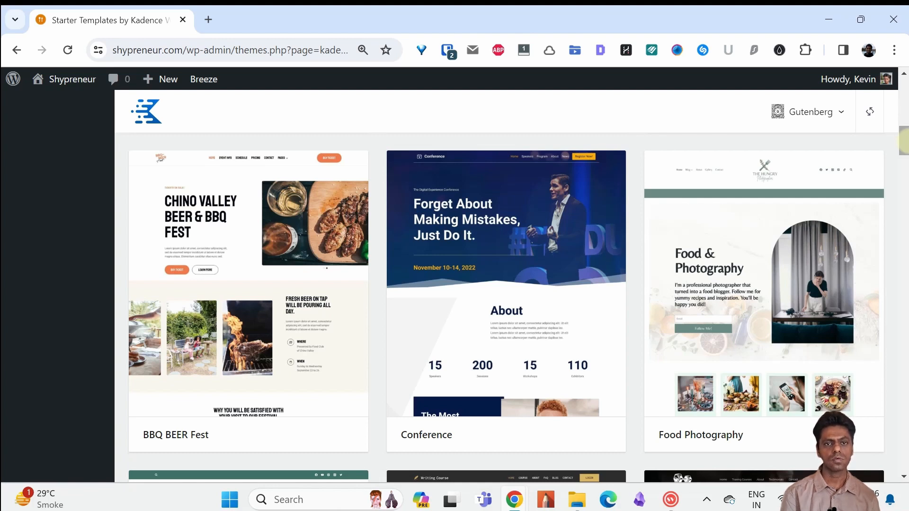
pyautogui.moveTo(903, 142); pyautogui.dragTo(904, 438)
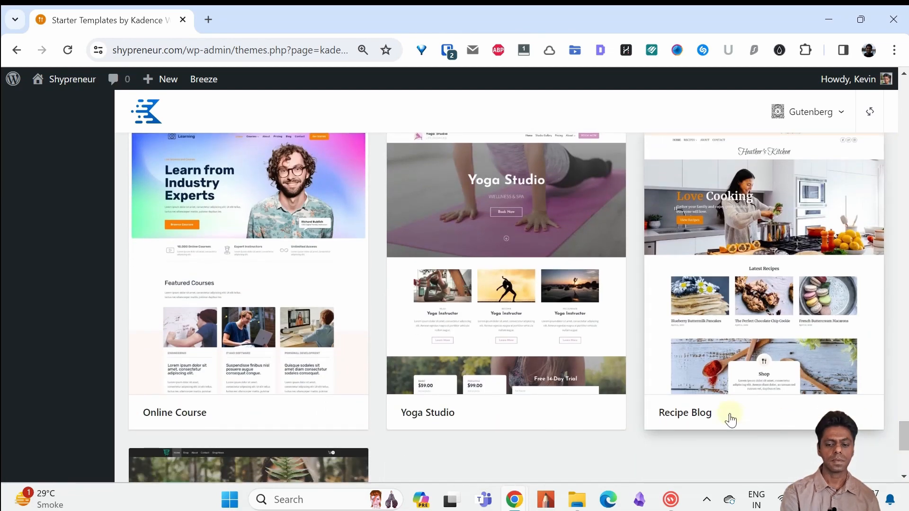
pyautogui.click(725, 325)
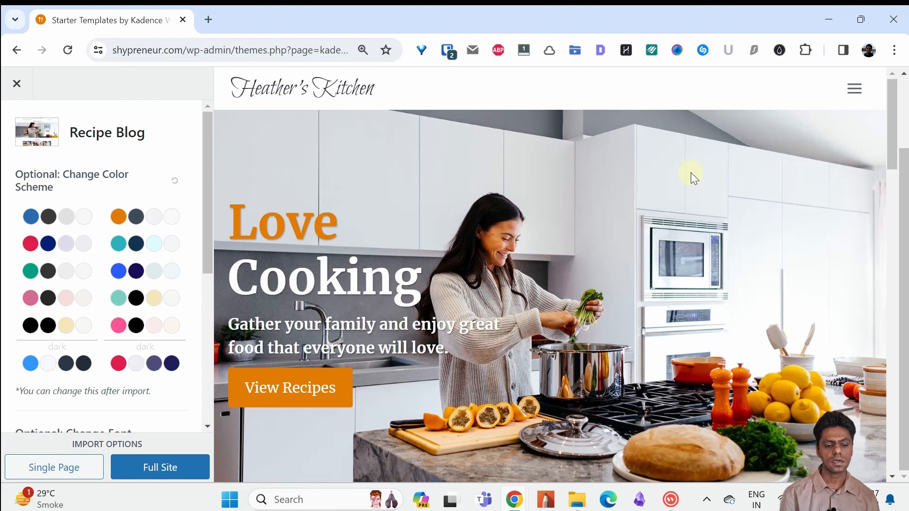
# Step: Try the red and navy color scheme on the Recipe Blog template and apply the blue and dark grey one
pyautogui.click(71, 214)
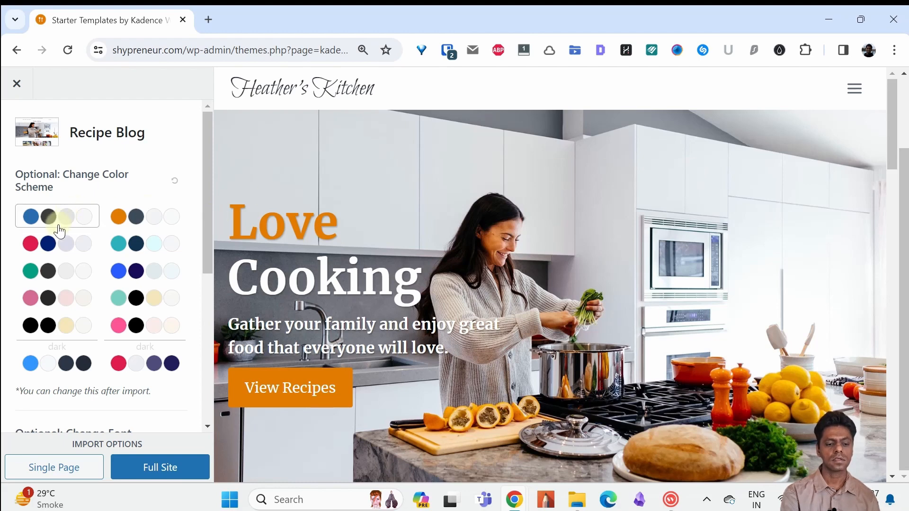
pyautogui.click(67, 245)
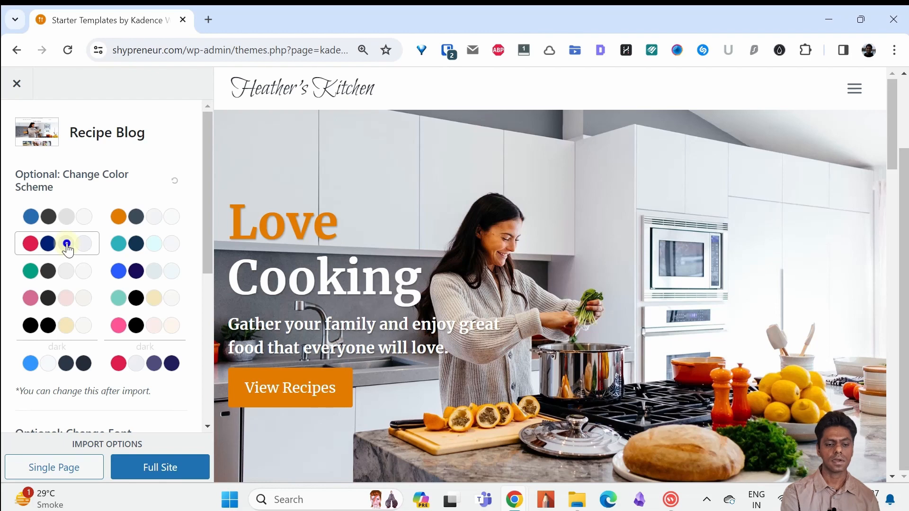
pyautogui.click(62, 216)
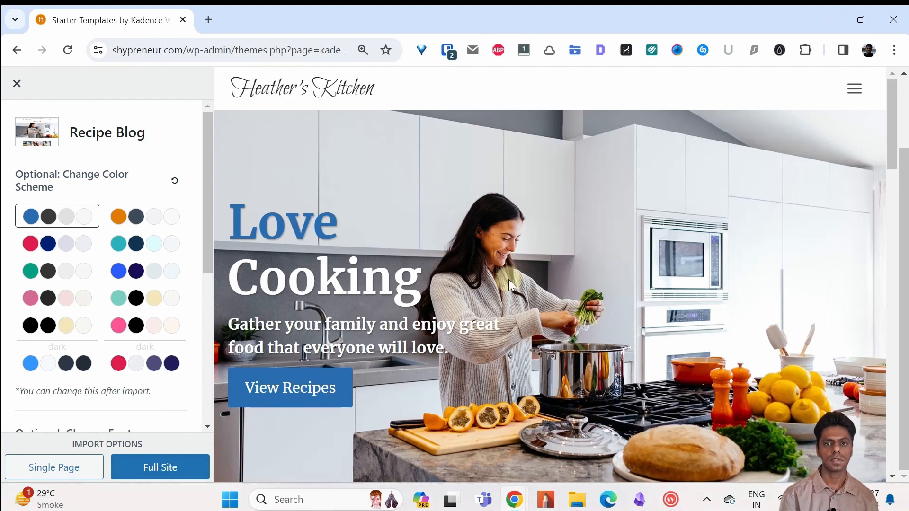
# Step: Import the Recipe Blog template as a full site, skipping the newsletter subscription
pyautogui.click(167, 468)
pyautogui.click(662, 343)
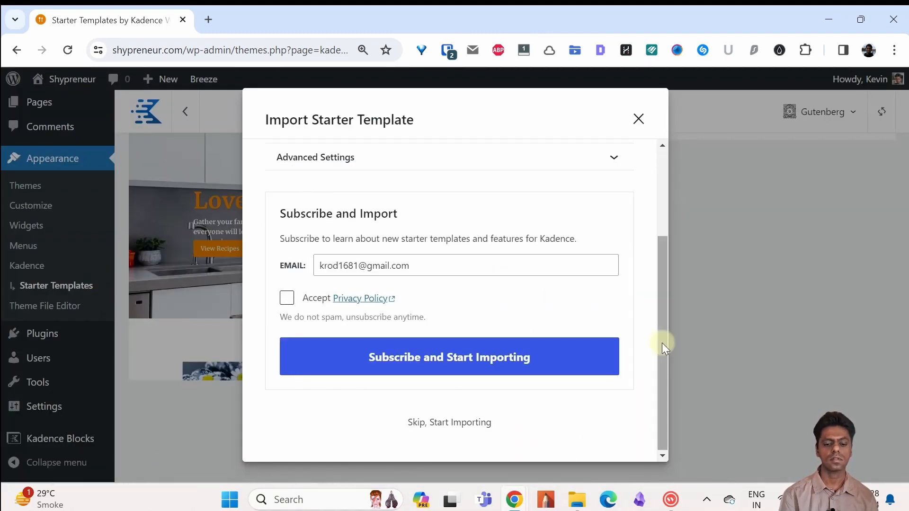
pyautogui.click(462, 426)
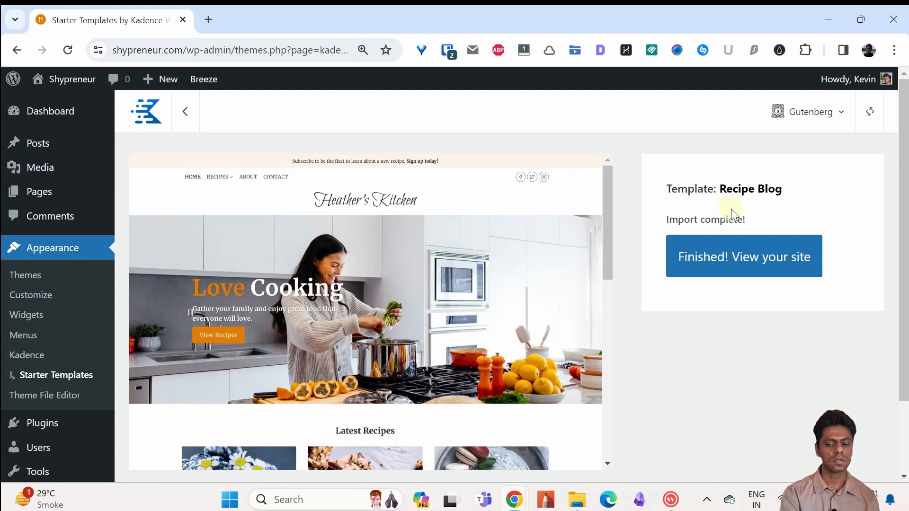
# Step: View the imported site and look through its home page down to the subscription form
pyautogui.click(734, 263)
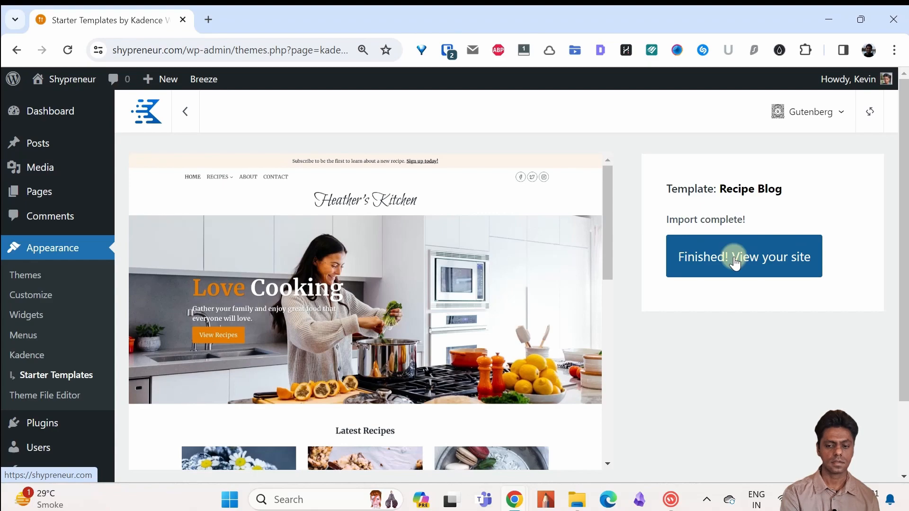
pyautogui.click(733, 258)
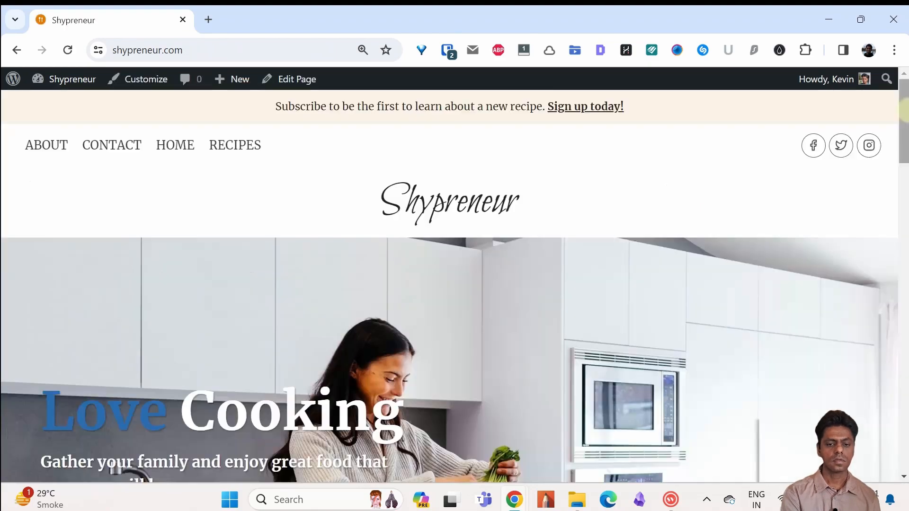
pyautogui.moveTo(907, 112); pyautogui.dragTo(905, 369)
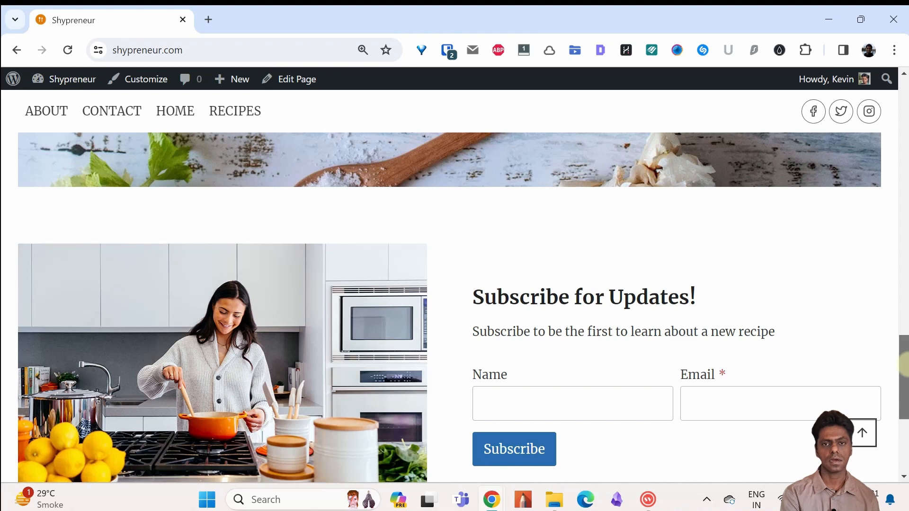
pyautogui.moveTo(905, 365); pyautogui.dragTo(904, 408)
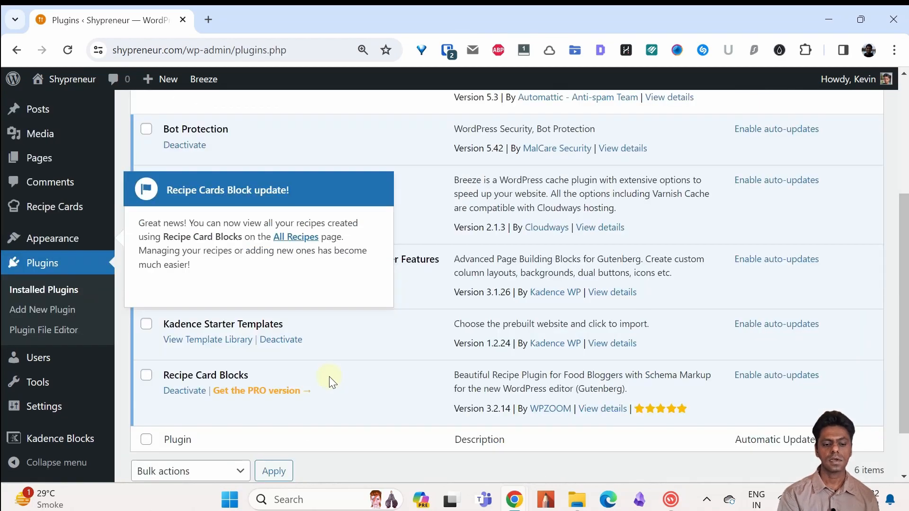
# Step: Deactivate the Recipe Card Blocks plugin and delete it from the site
pyautogui.click(146, 375)
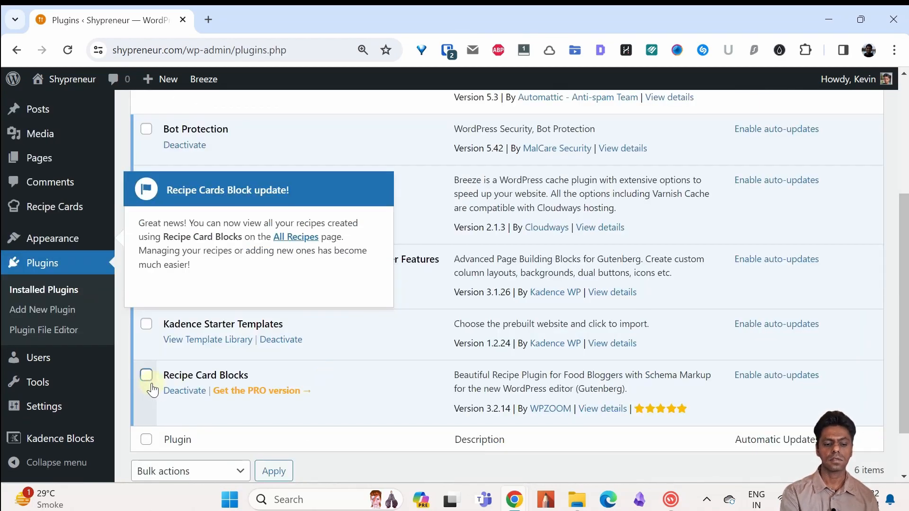
pyautogui.click(198, 392)
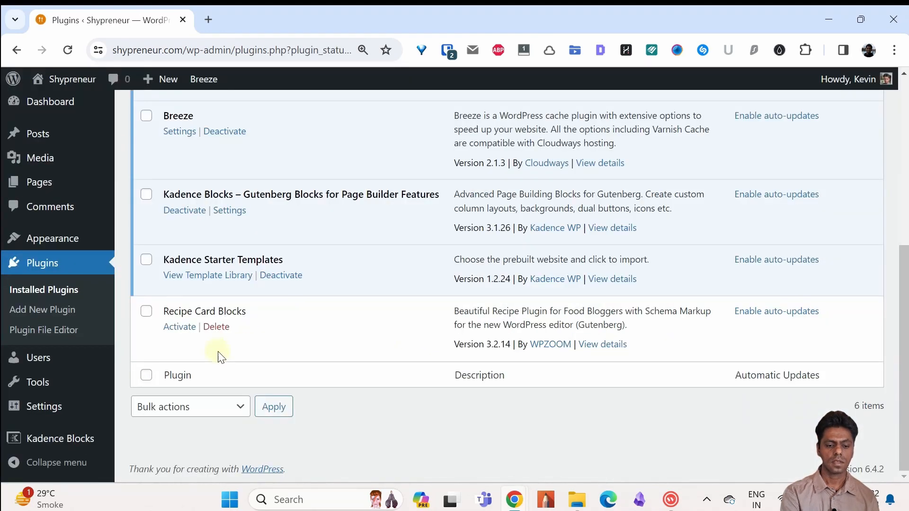
pyautogui.click(215, 326)
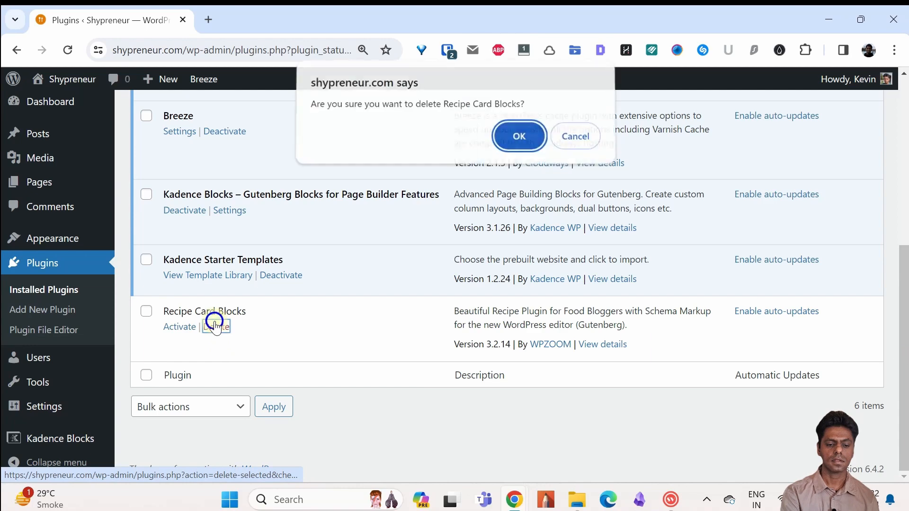
pyautogui.click(523, 137)
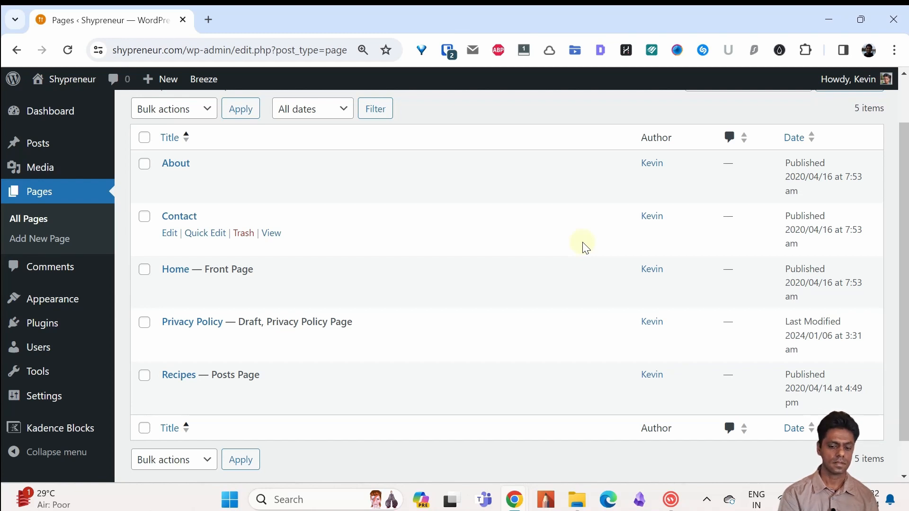
pyautogui.hotkey('alt', 'Tab')
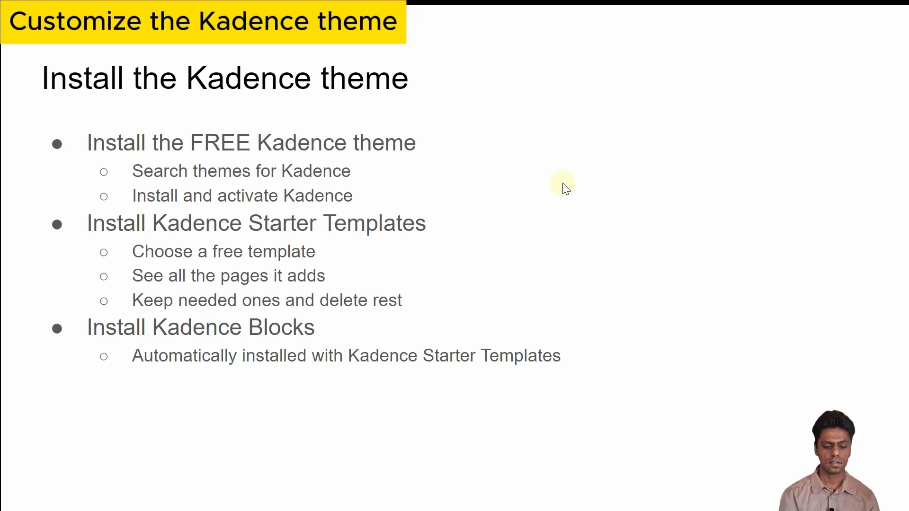
pyautogui.press('Right')
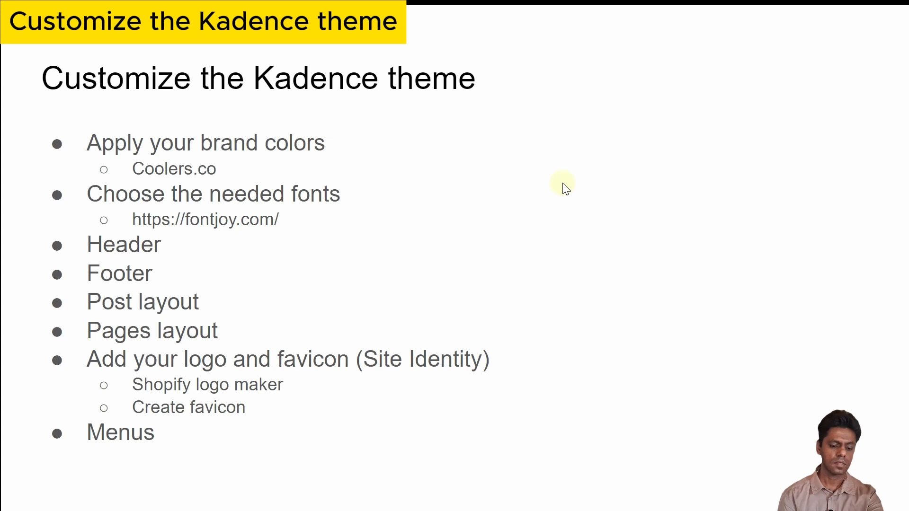
# Step: Return to the WordPress dashboard in the browser and open the theme customizer
pyautogui.hotkey('alt', 'Tab')
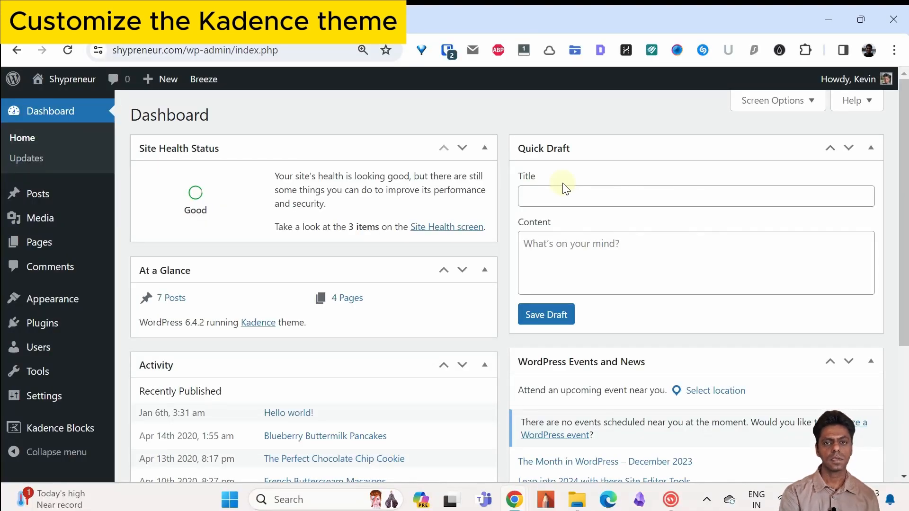
pyautogui.moveTo(96, 307)
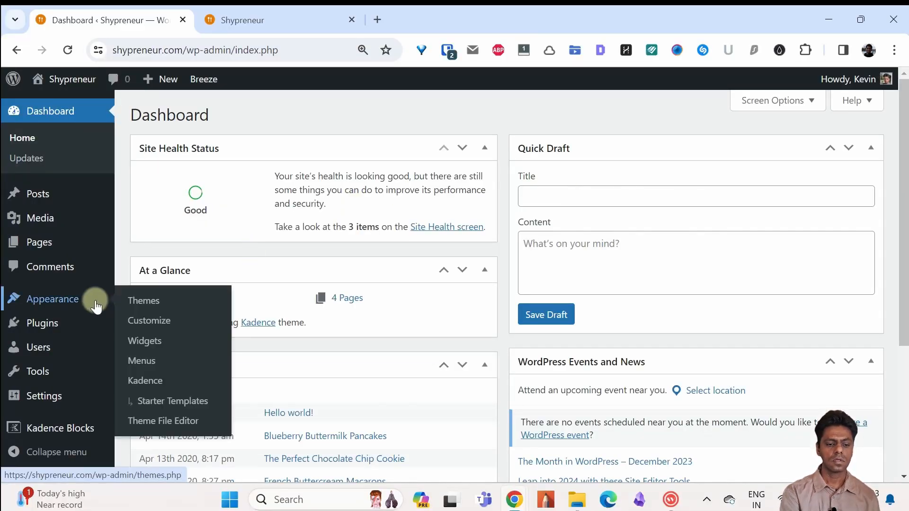
pyautogui.click(141, 319)
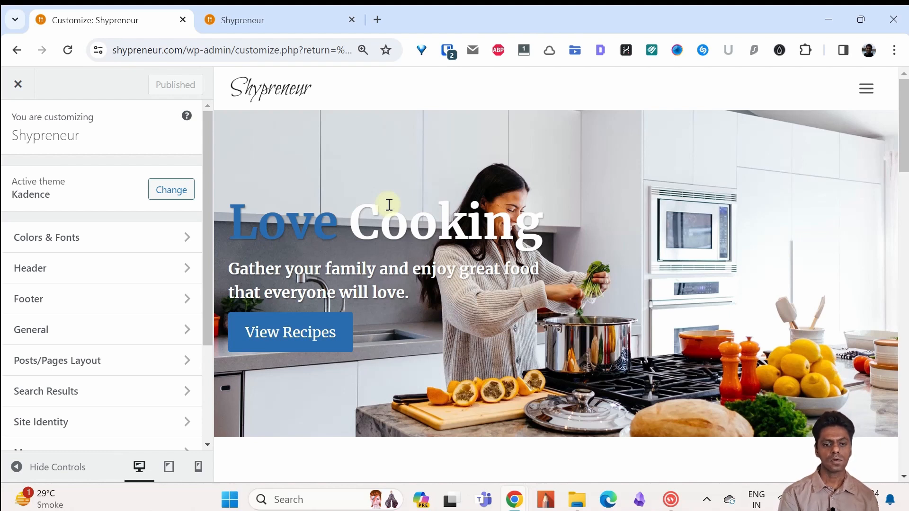
# Step: Open the coolors.co website in a new browser tab
pyautogui.click(377, 13)
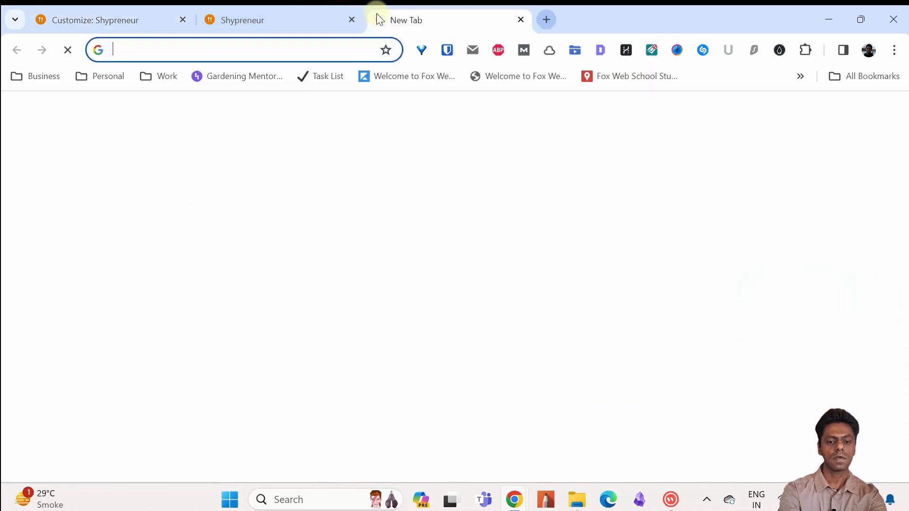
pyautogui.write('coll')
pyautogui.press('BackSpace')
pyautogui.press('BackSpace')
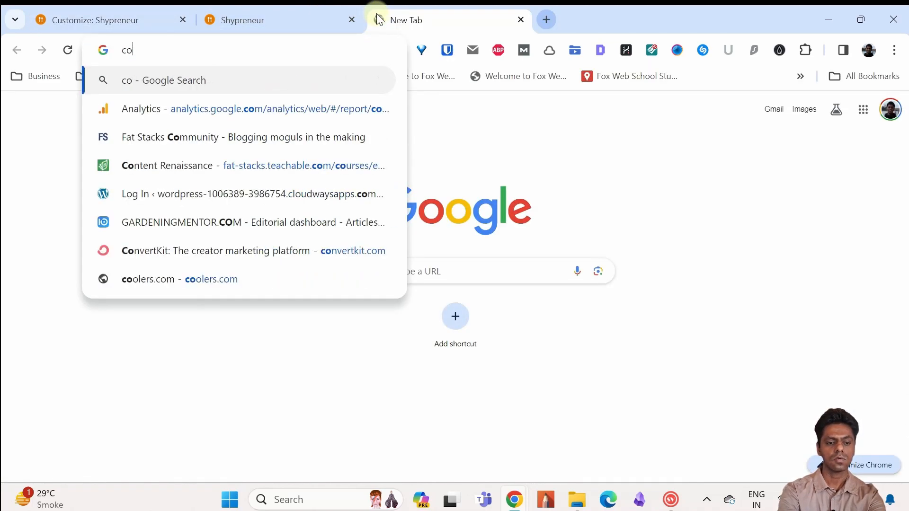
pyautogui.write('olors.co')
pyautogui.press('Return')
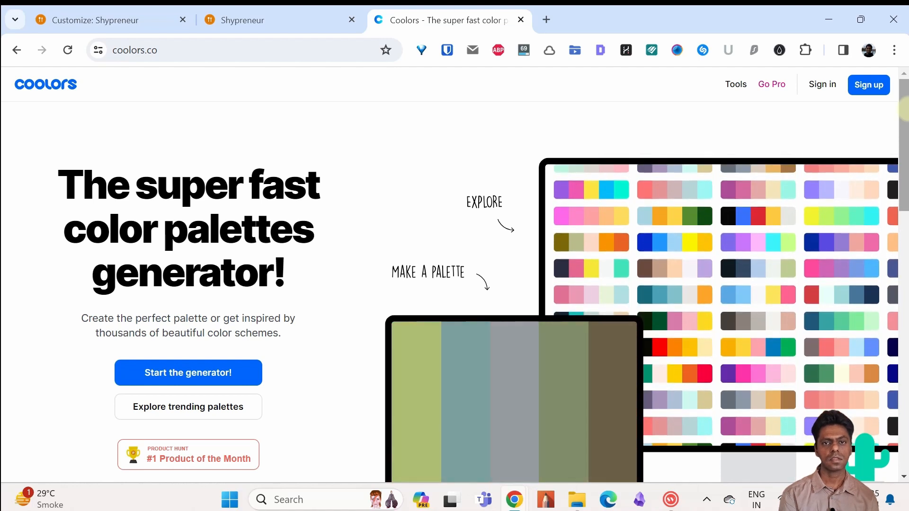
# Step: Look through the trending color palettes on Coolors and return to its home page
pyautogui.click(242, 410)
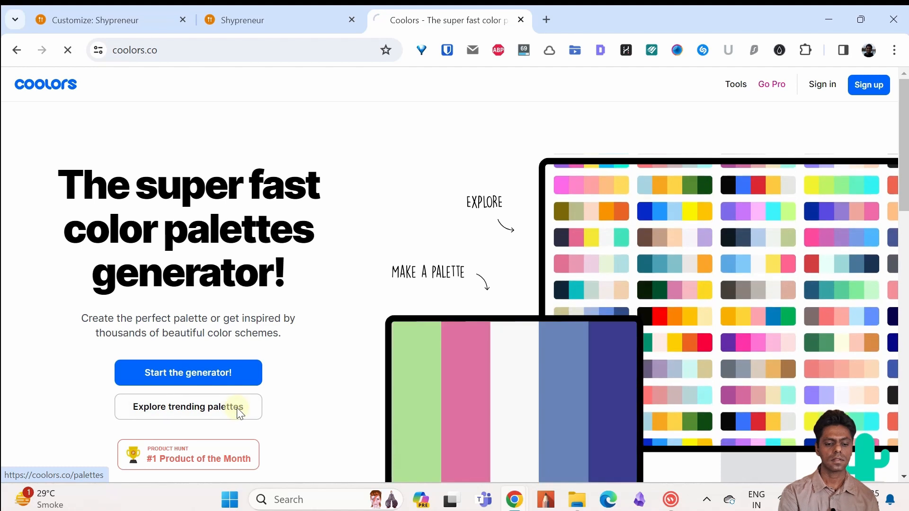
pyautogui.scroll(-2, 236, 407)
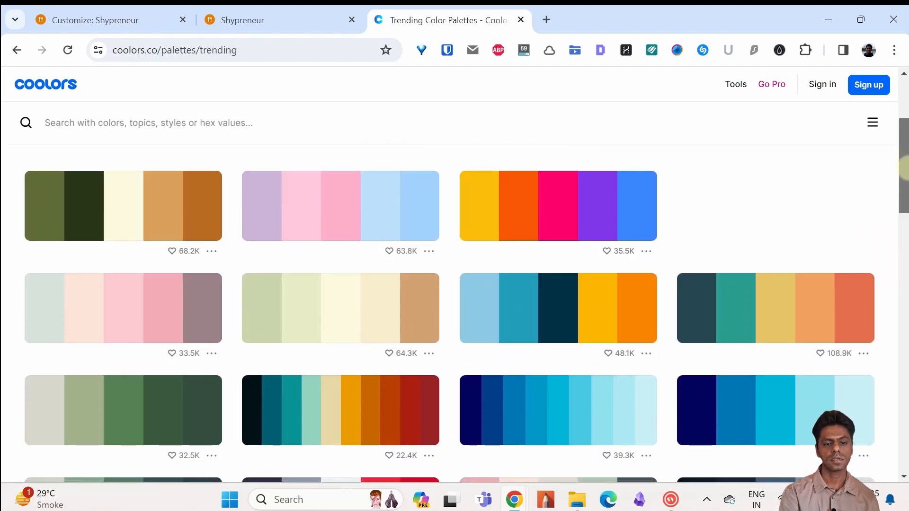
pyautogui.scroll(-2, 454, 312)
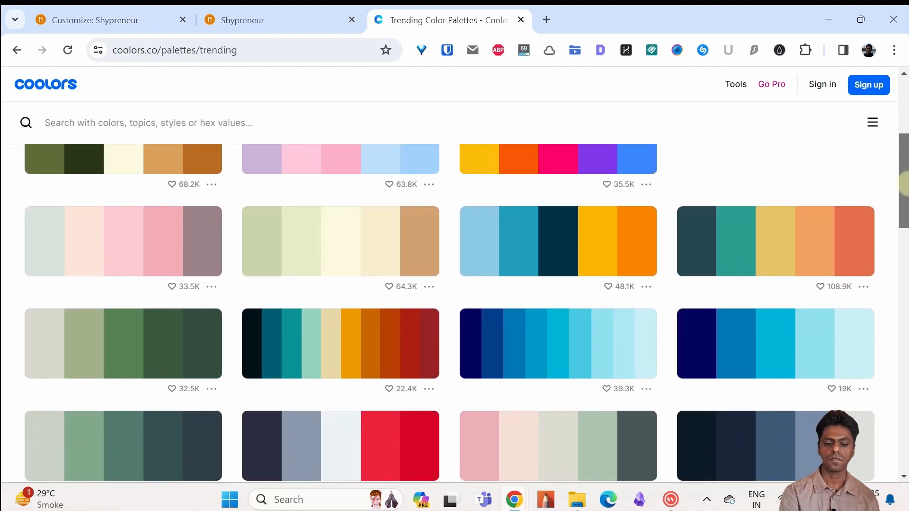
pyautogui.moveTo(905, 184); pyautogui.dragTo(906, 153)
pyautogui.hotkey('alt', 'Left')
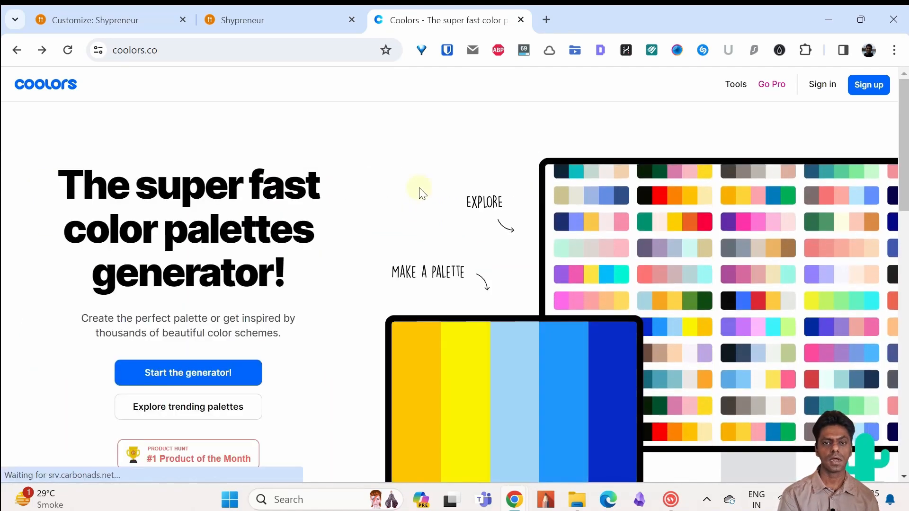
# Step: Start the Coolors palette generator and generate several new palettes
pyautogui.click(161, 373)
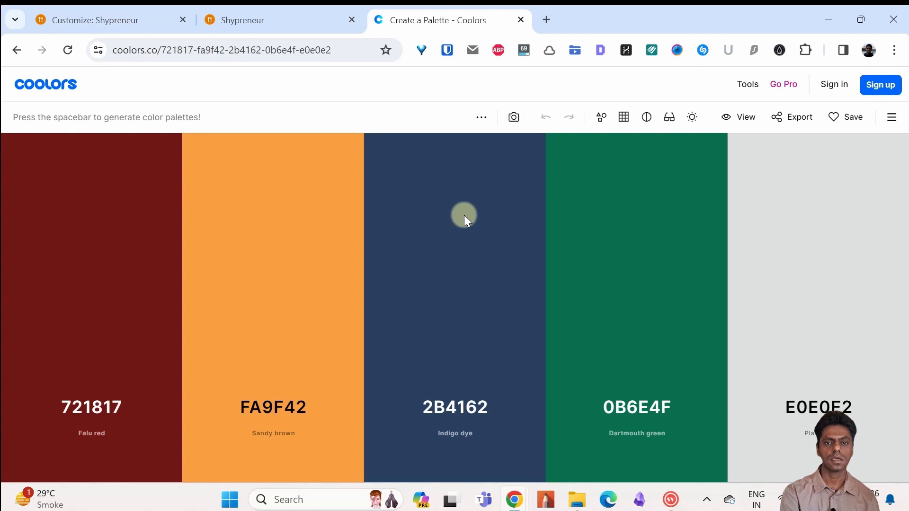
pyautogui.press('space')
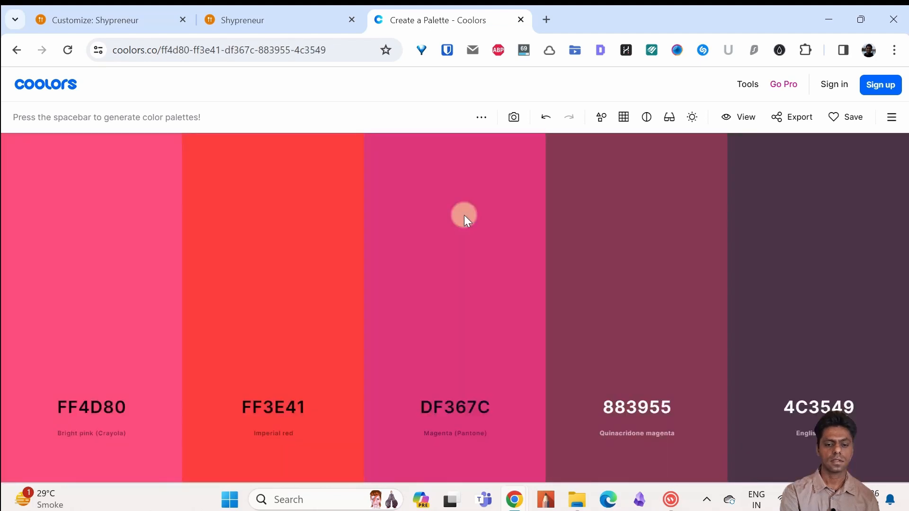
pyautogui.press('space')
pyautogui.press('space')
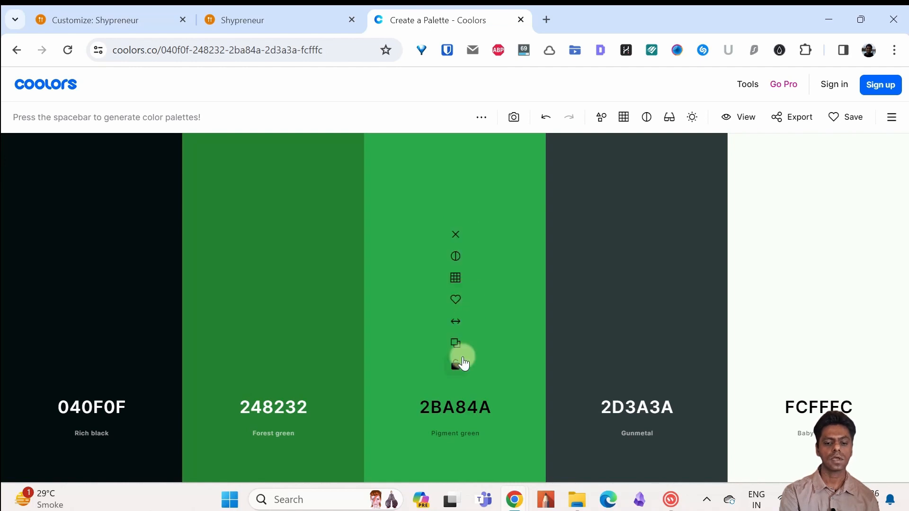
# Step: Lock the Pigment green color 2BA84A and generate new palettes around it
pyautogui.click(455, 365)
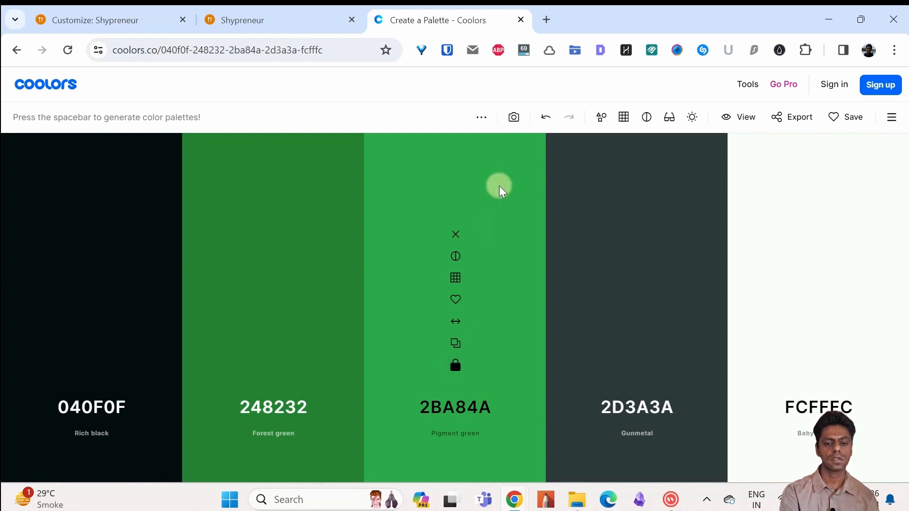
pyautogui.press('space')
pyautogui.press('space')
pyautogui.press('space')
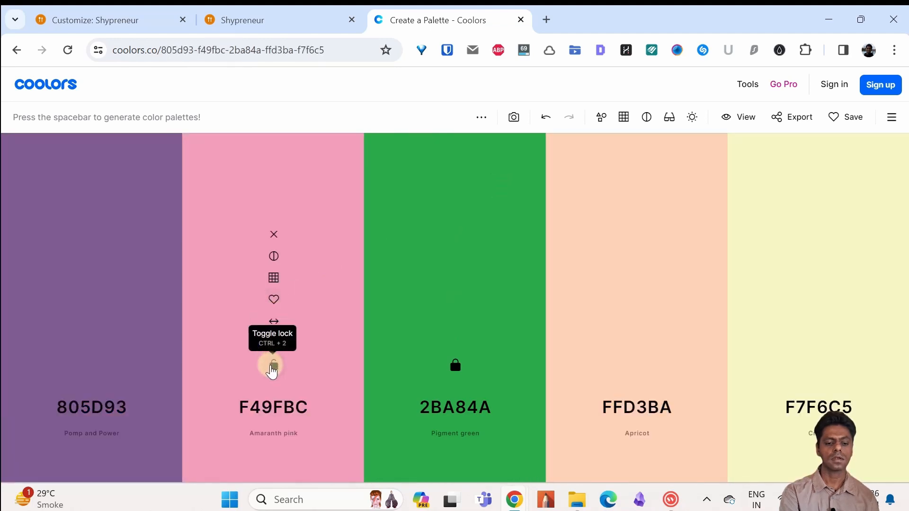
# Step: Lock the Amaranth pink color F49FBC as well and generate several new palettes around both locked colors
pyautogui.click(272, 366)
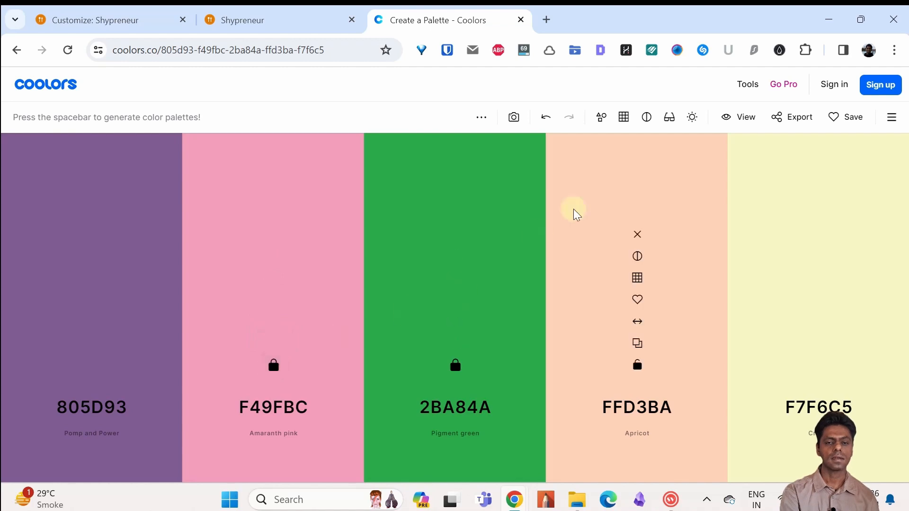
pyautogui.press('space')
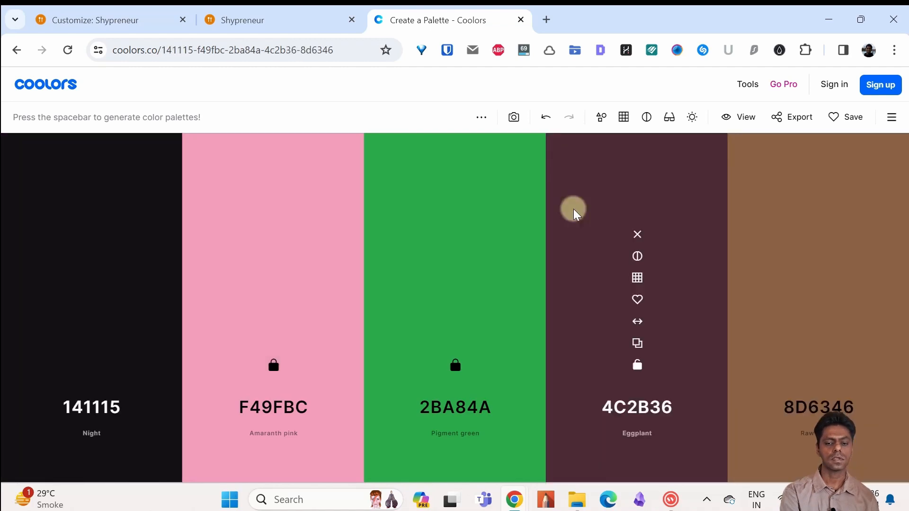
pyautogui.press('space')
pyautogui.press('space')
pyautogui.press('space')
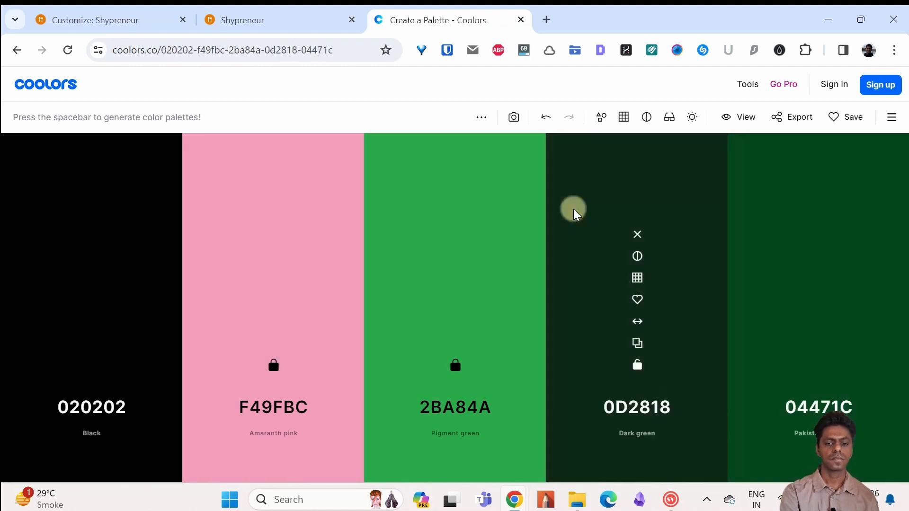
# Step: In the WordPress Customizer's color settings, change the first color of global Palette 1 to the teal green 2BB094
pyautogui.click(191, 13)
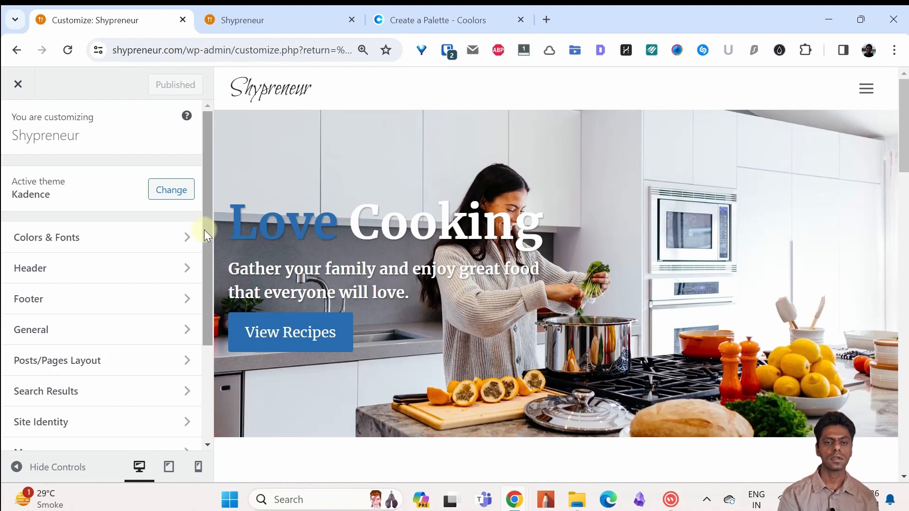
pyautogui.click(95, 249)
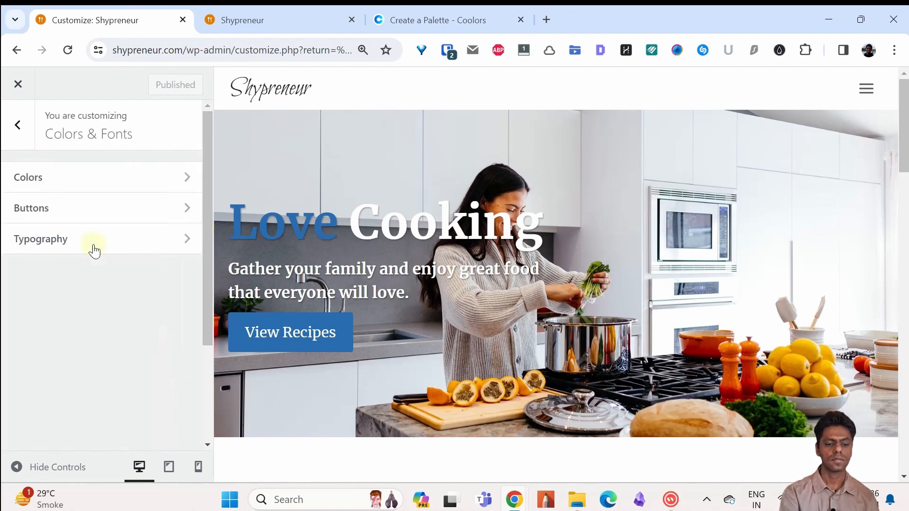
pyautogui.click(113, 178)
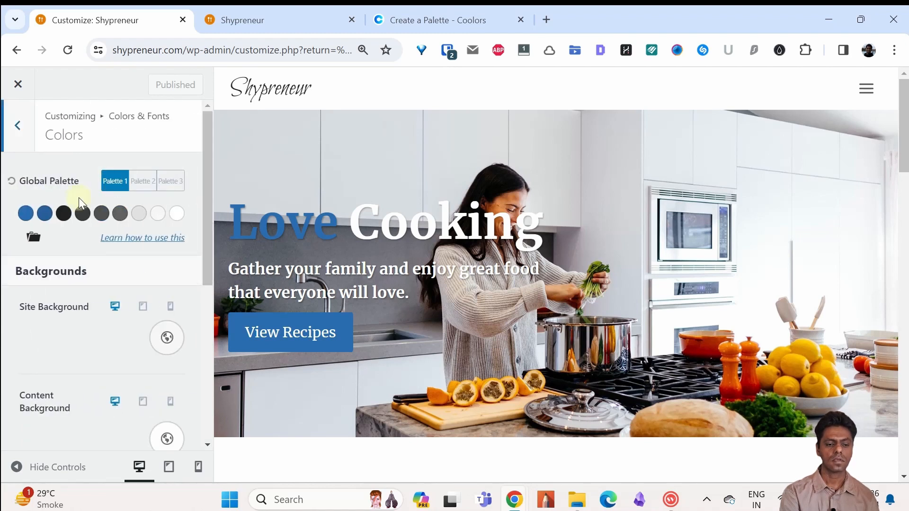
pyautogui.click(25, 215)
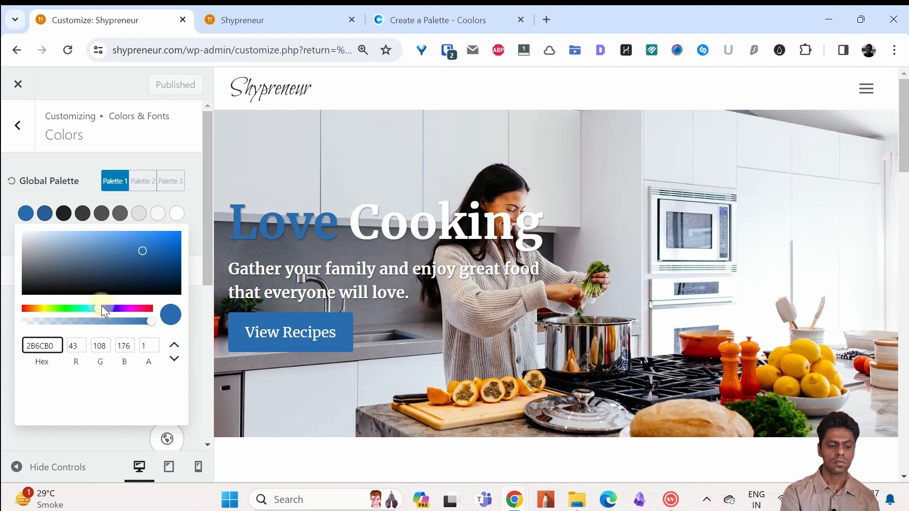
pyautogui.moveTo(101, 306); pyautogui.dragTo(84, 312)
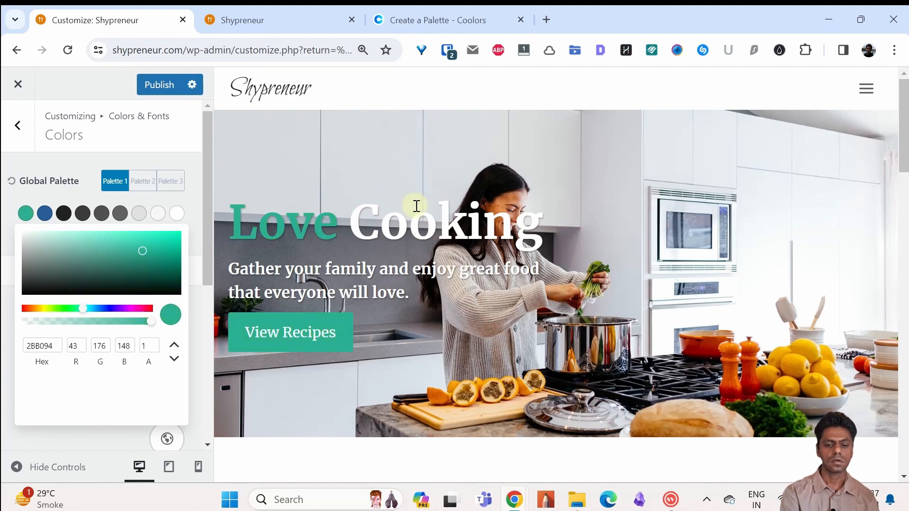
pyautogui.click(908, 179)
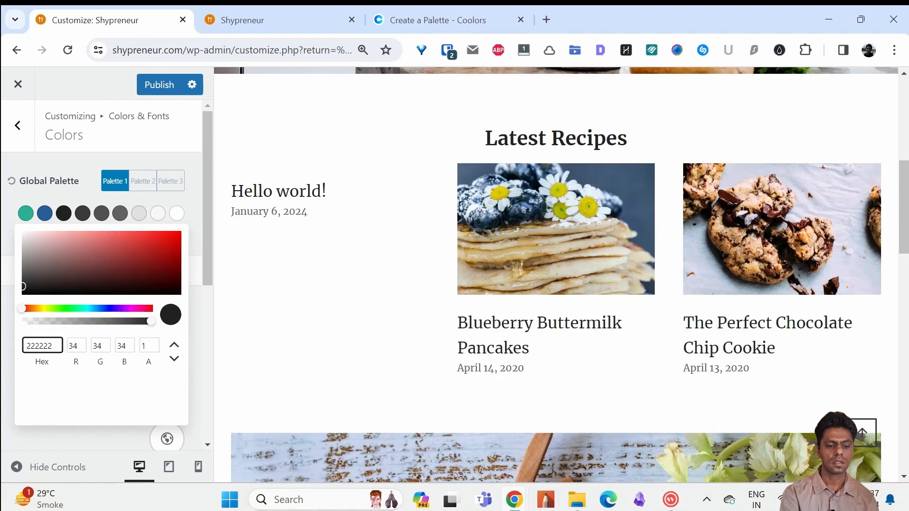
pyautogui.moveTo(150, 321); pyautogui.dragTo(174, 317)
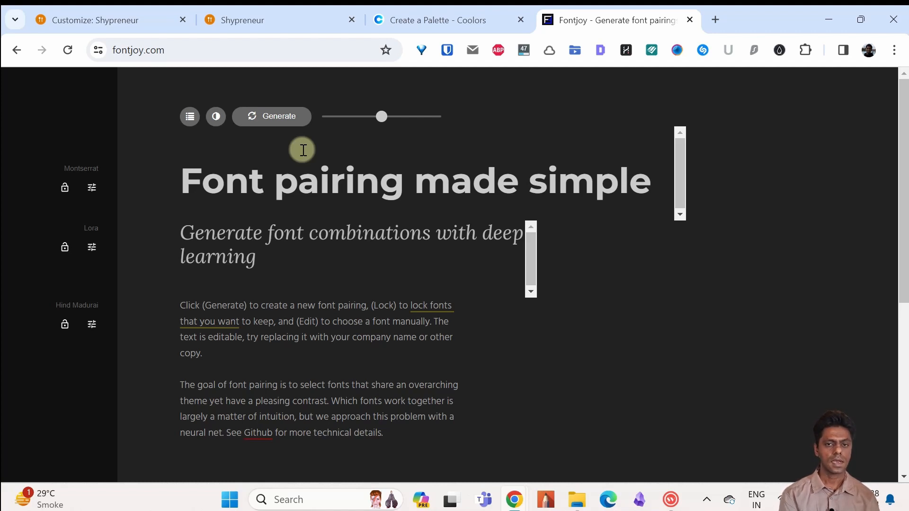
# Step: Generate font pairings in Fontjoy, locking Exo 2 as the heading font and generating new pairings around it
pyautogui.click(276, 118)
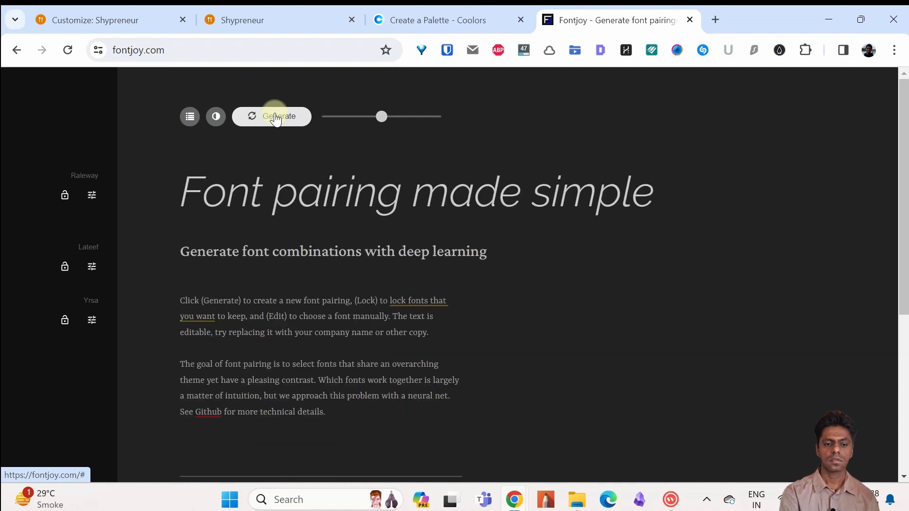
pyautogui.click(276, 118)
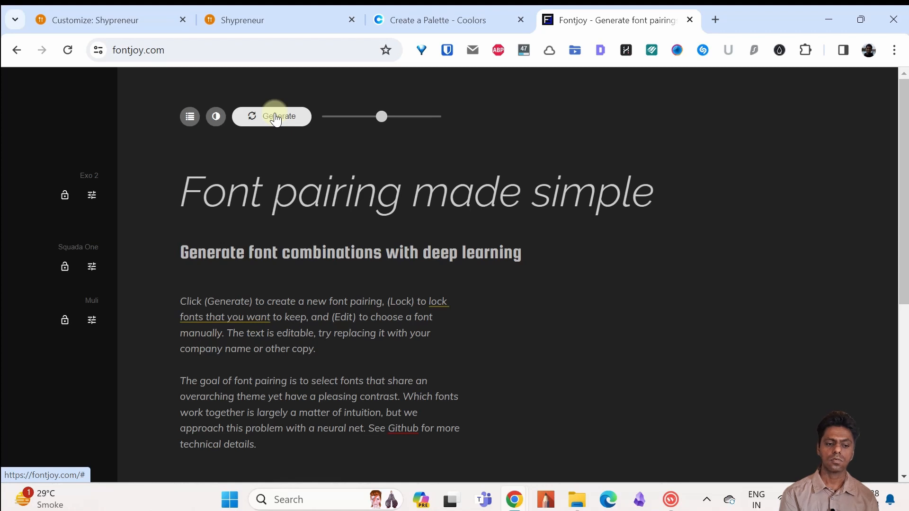
pyautogui.click(64, 199)
pyautogui.click(275, 117)
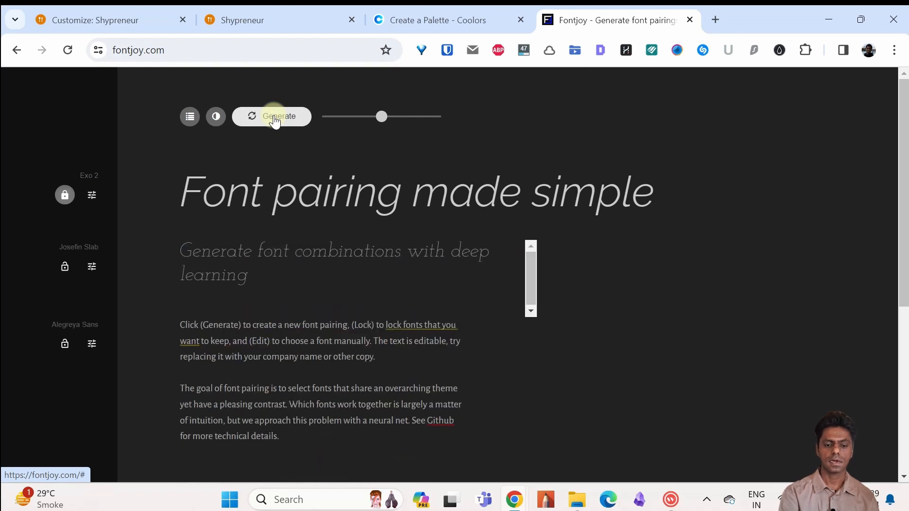
pyautogui.click(274, 119)
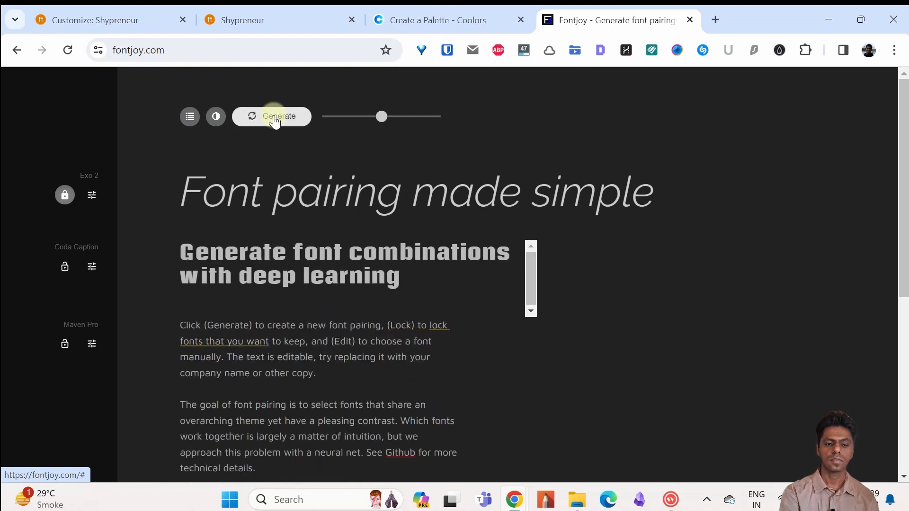
pyautogui.click(274, 119)
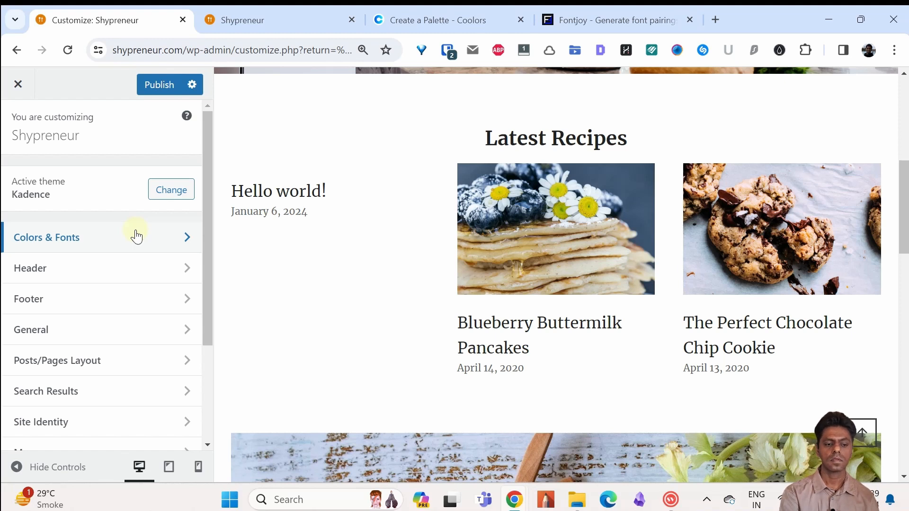
# Step: In the WordPress Customizer's typography settings, set the site's base font to Linden Hill
pyautogui.click(137, 236)
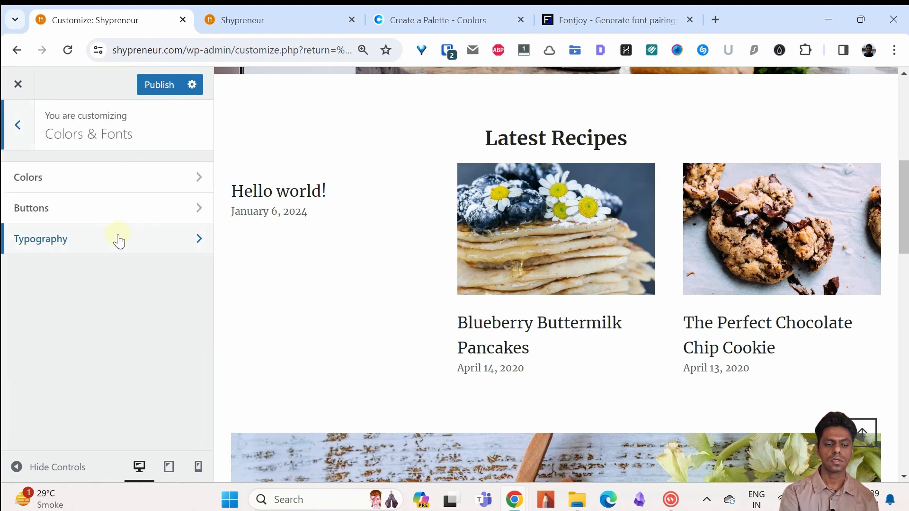
pyautogui.click(118, 239)
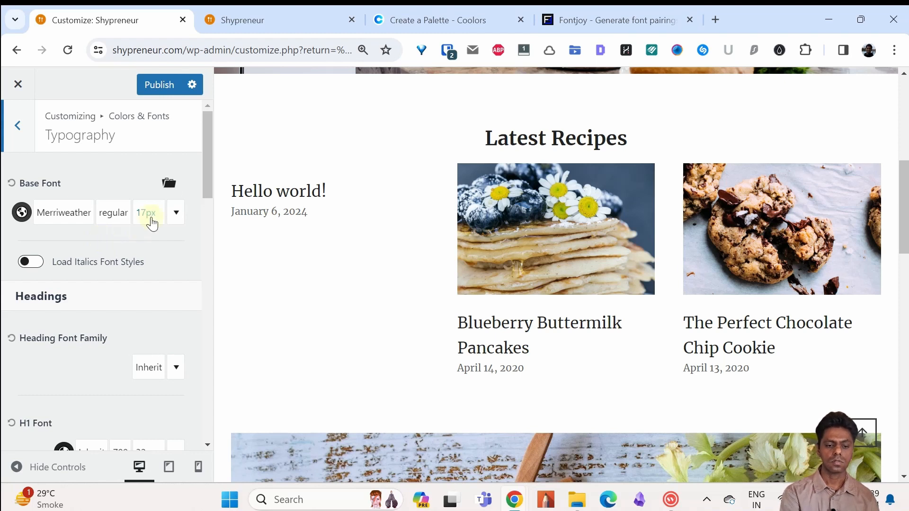
pyautogui.moveTo(207, 174)
pyautogui.mouseDown()
pyautogui.moveTo(205, 309)
pyautogui.moveTo(200, 158)
pyautogui.mouseUp()
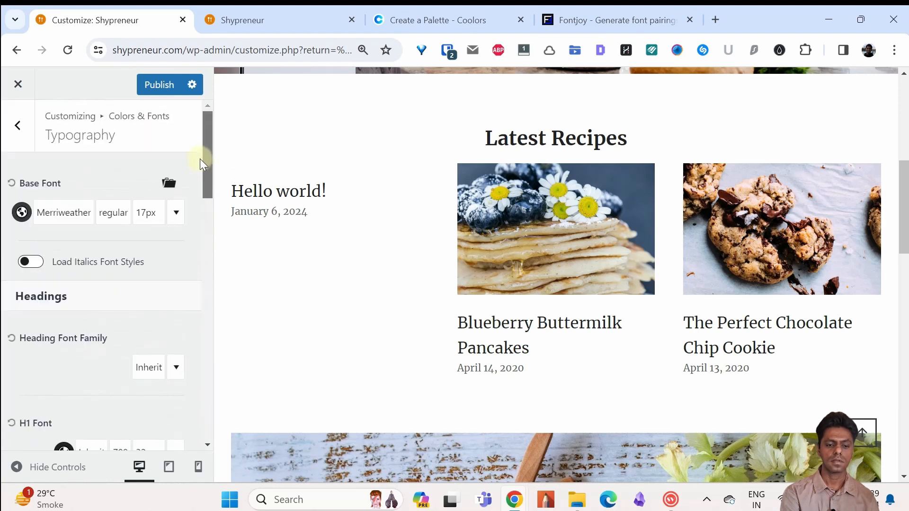
pyautogui.click(78, 217)
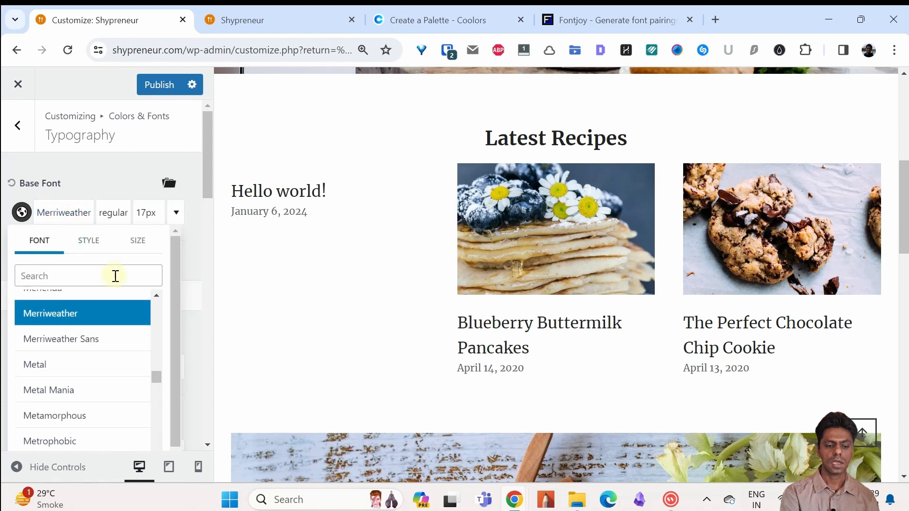
pyautogui.moveTo(157, 377); pyautogui.dragTo(156, 369)
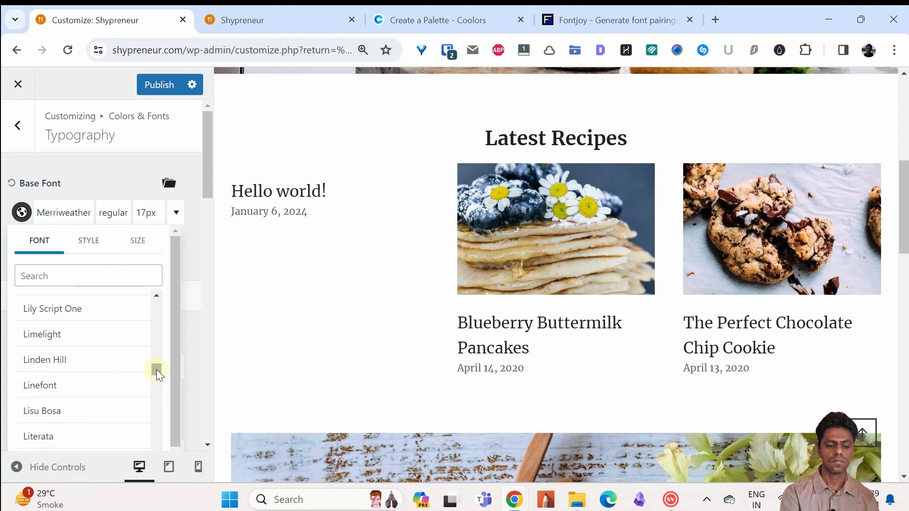
pyautogui.click(129, 368)
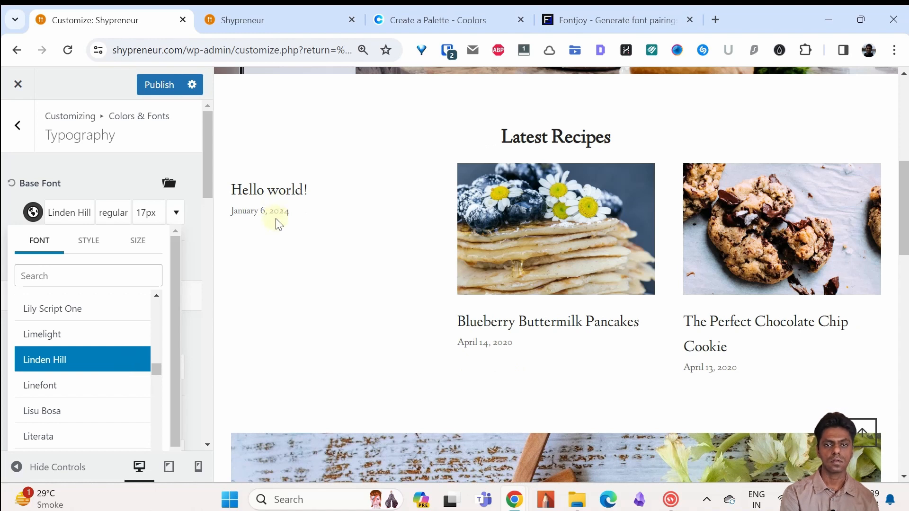
# Step: Look at the style and size options of the base font and close them
pyautogui.click(115, 213)
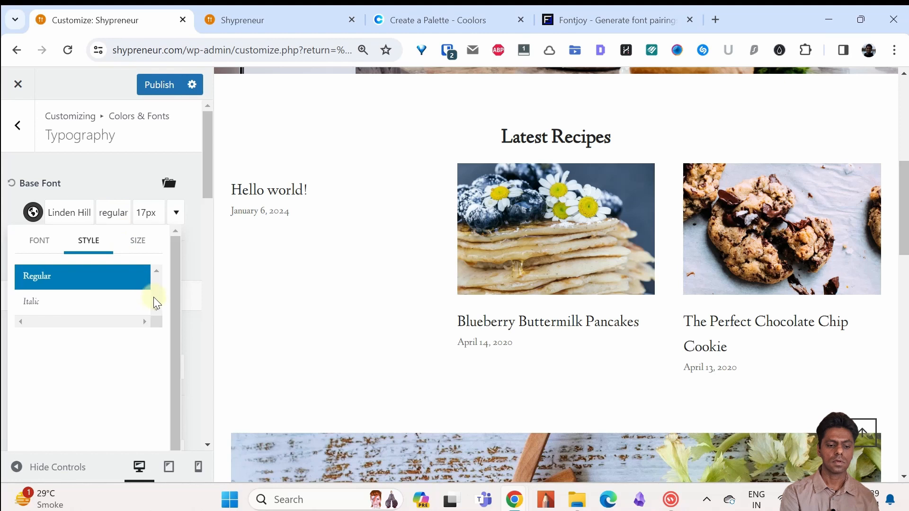
pyautogui.click(127, 164)
pyautogui.click(145, 214)
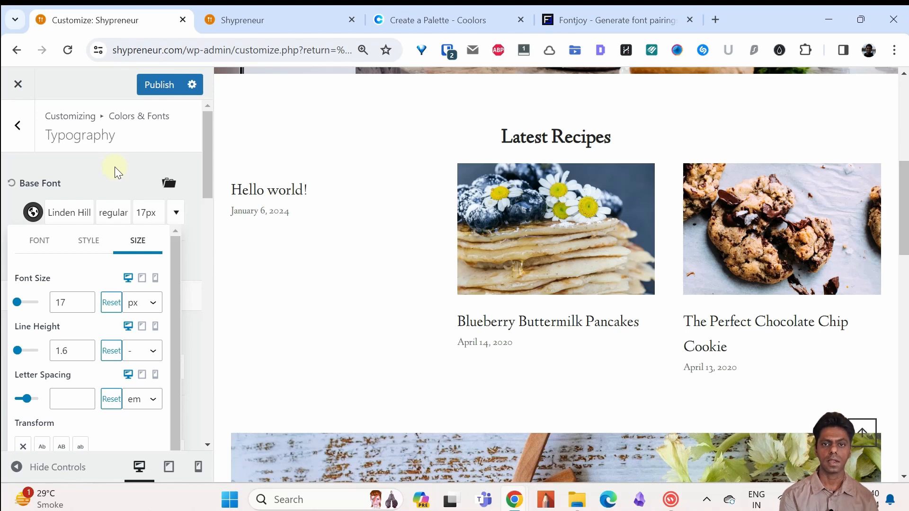
pyautogui.click(115, 166)
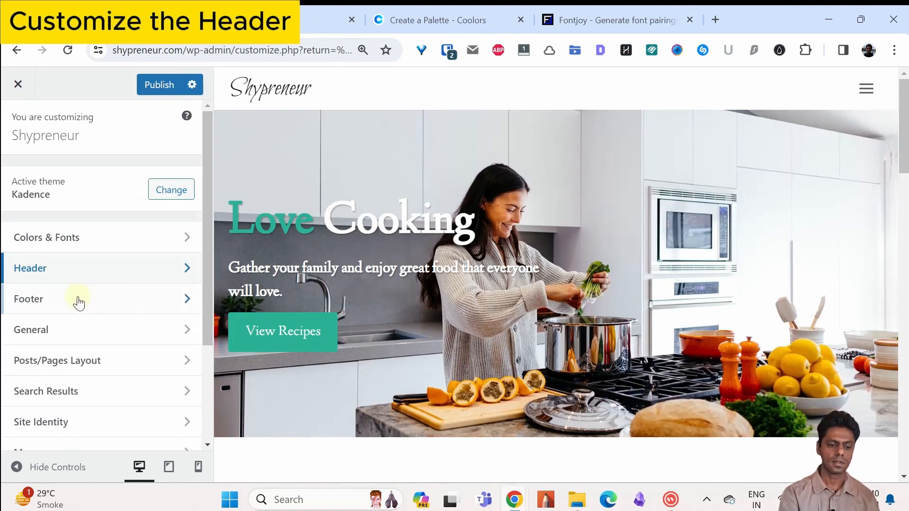
# Step: Open the header's logo settings and view the media library images offered for the site logo, closing it without a selection
pyautogui.click(94, 271)
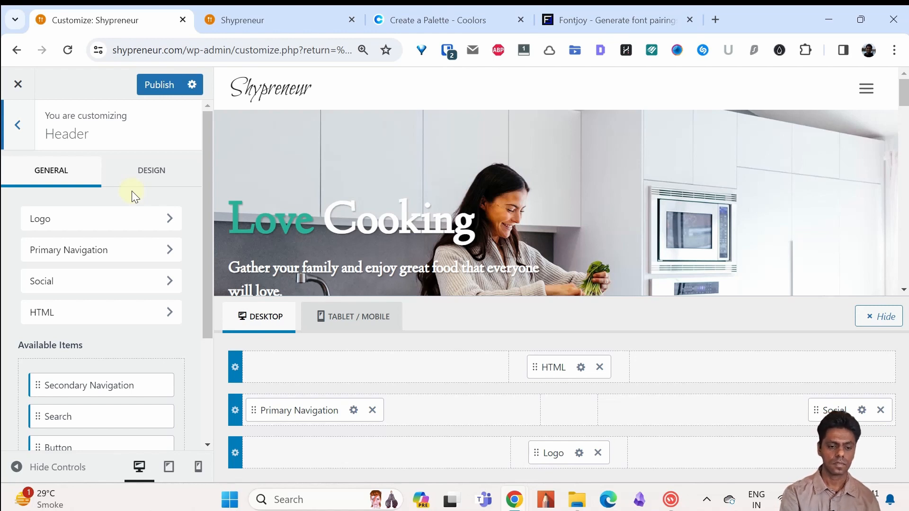
pyautogui.click(138, 223)
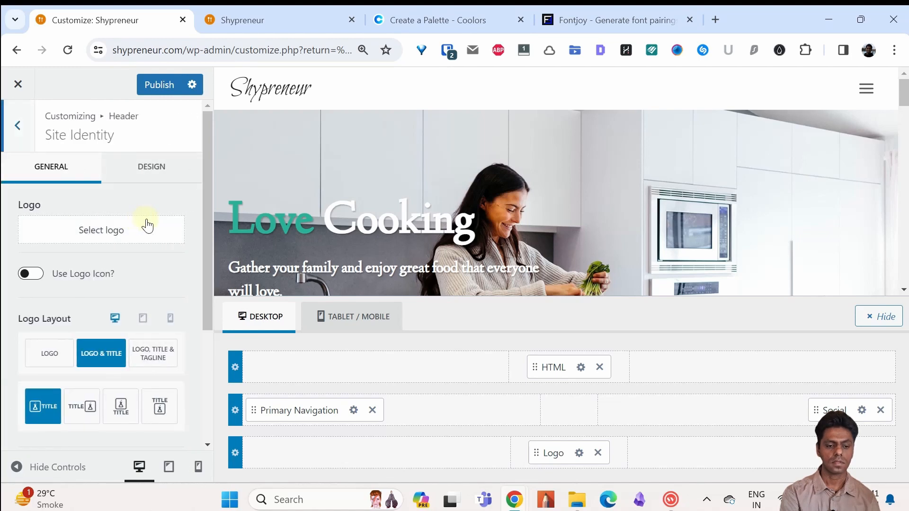
pyautogui.click(141, 225)
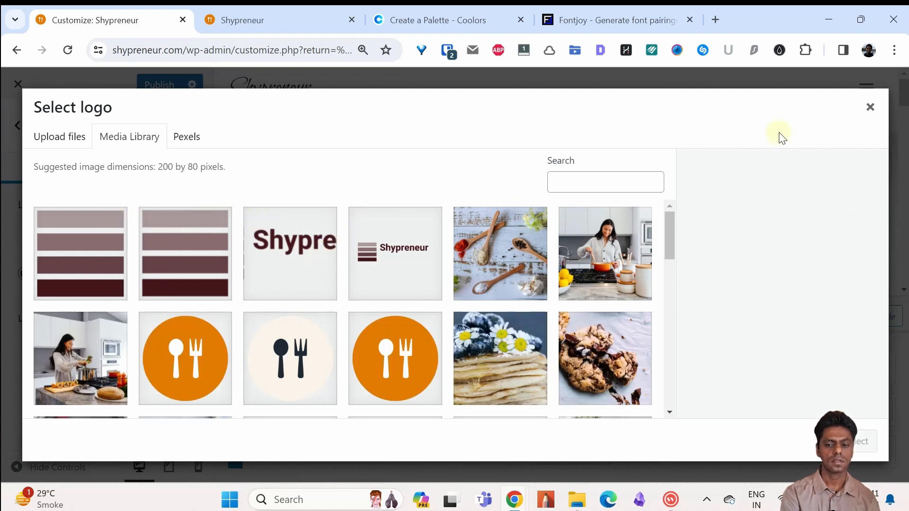
pyautogui.click(870, 107)
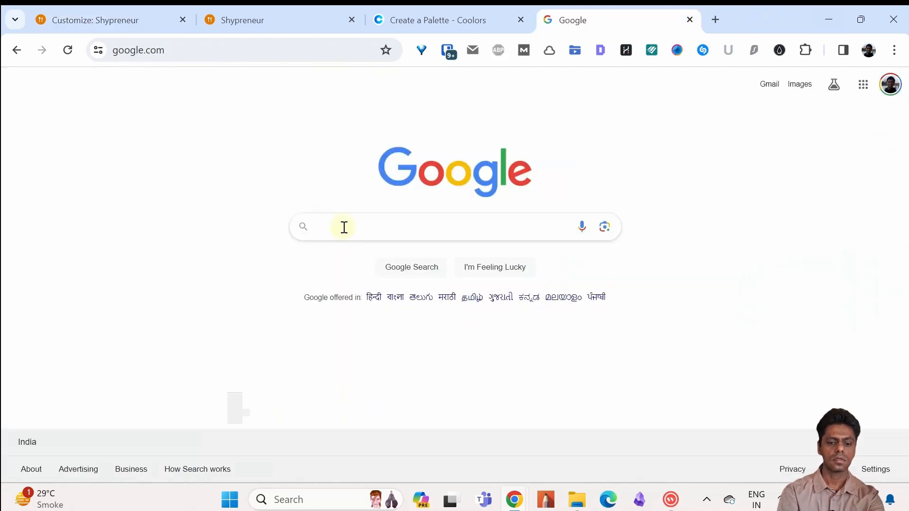
# Step: Search Google for "shopify logo maker" and open Shopify's free Logo Maker page
pyautogui.click(345, 227)
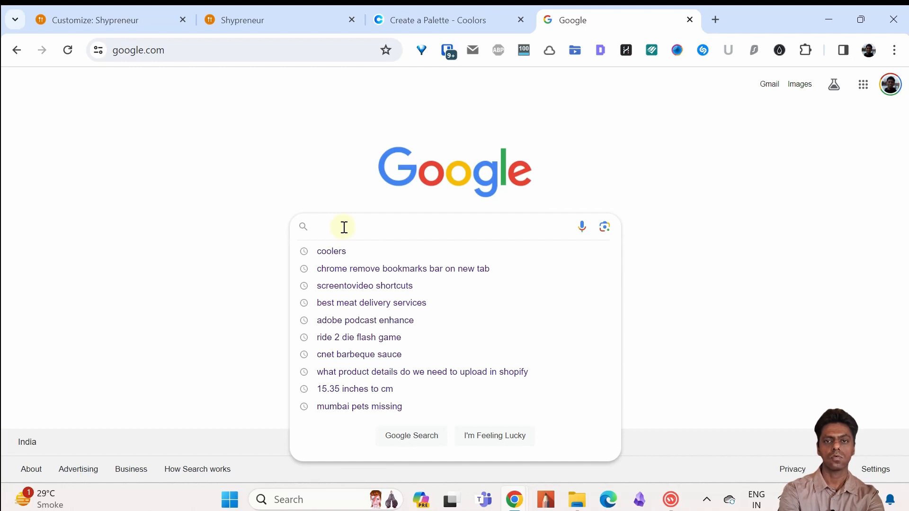
pyautogui.write('shopify')
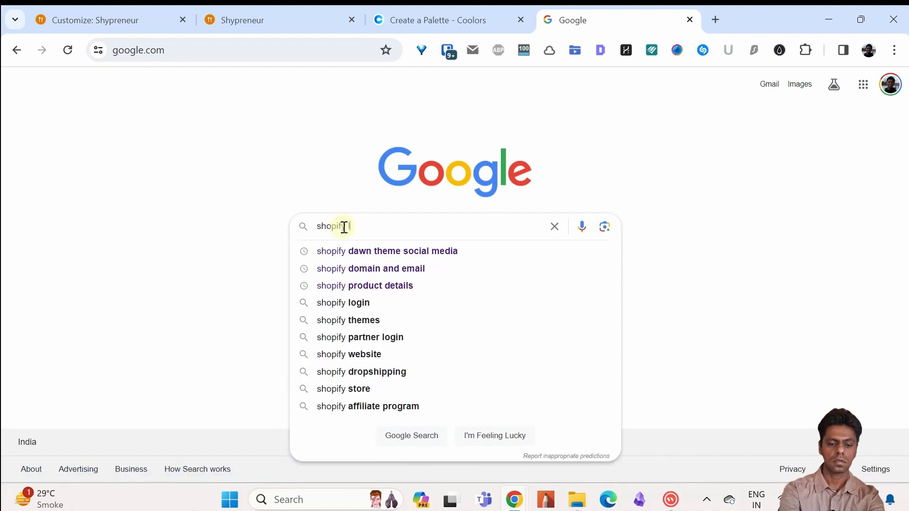
pyautogui.write(' logo maker')
pyautogui.press('Return')
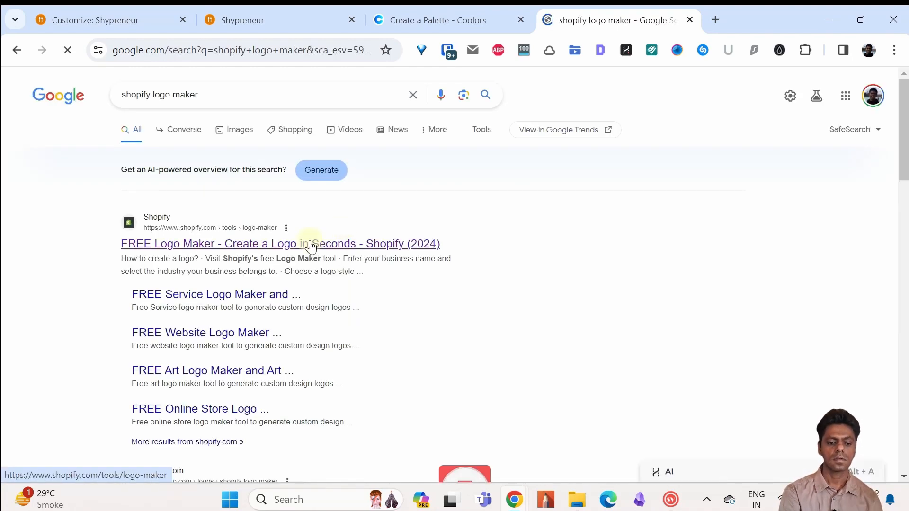
pyautogui.click(310, 245)
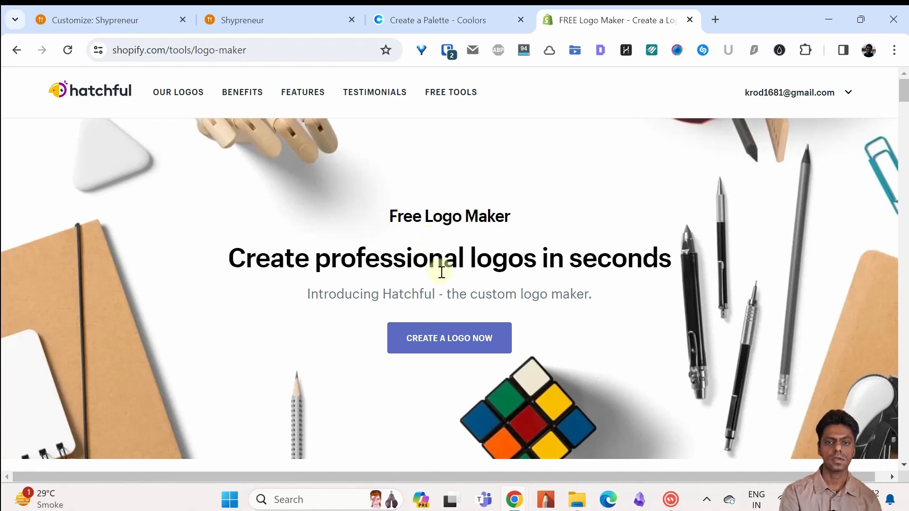
# Step: Start creating a logo in Hatchful and continue with "None of the above" as the business space
pyautogui.click(449, 342)
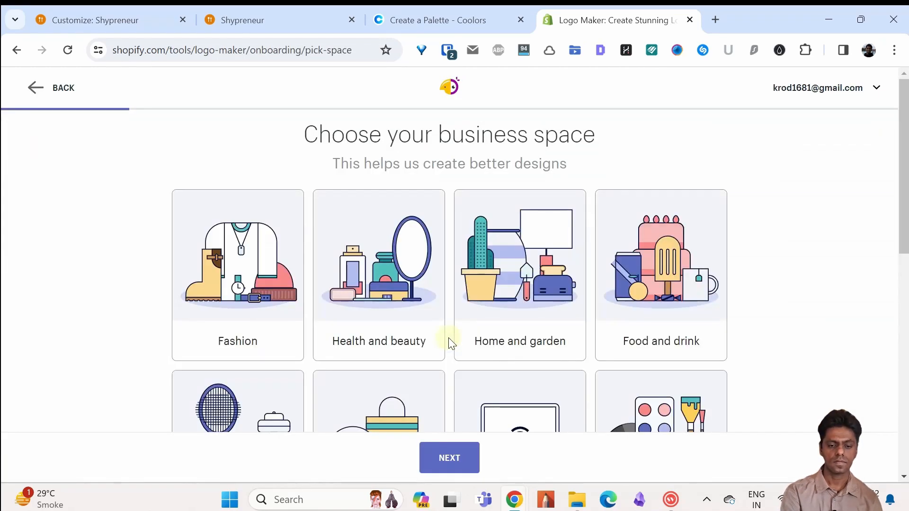
pyautogui.moveTo(907, 174); pyautogui.dragTo(904, 393)
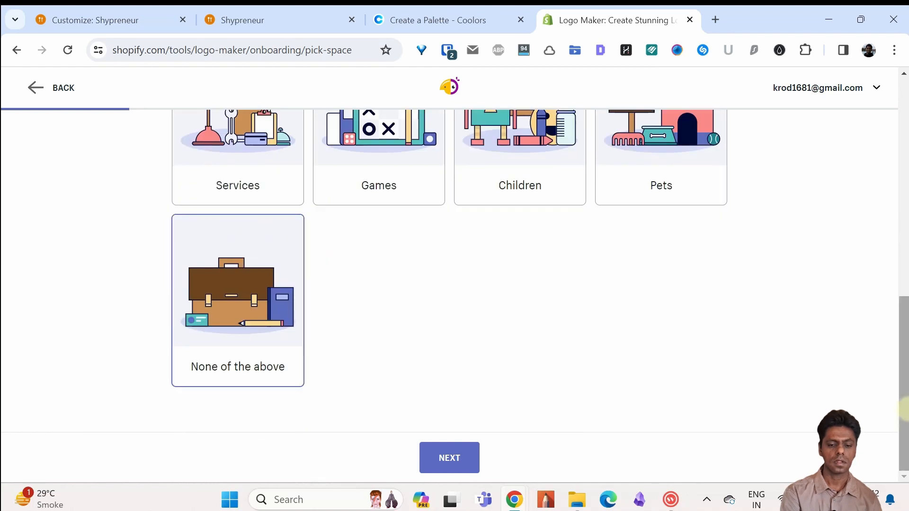
pyautogui.click(459, 457)
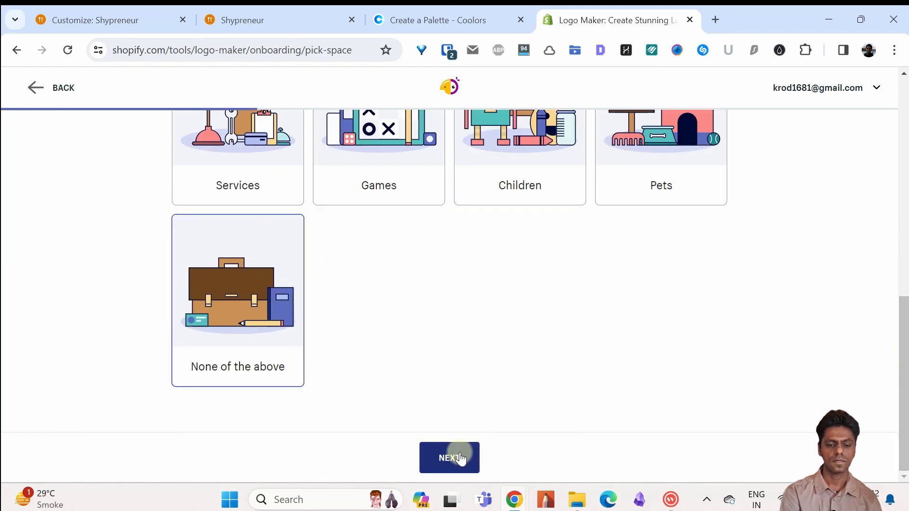
# Step: Complete the logo questionnaire with the Classic visual style, the business name Shypreneur, and online store or website as its use
pyautogui.click(625, 237)
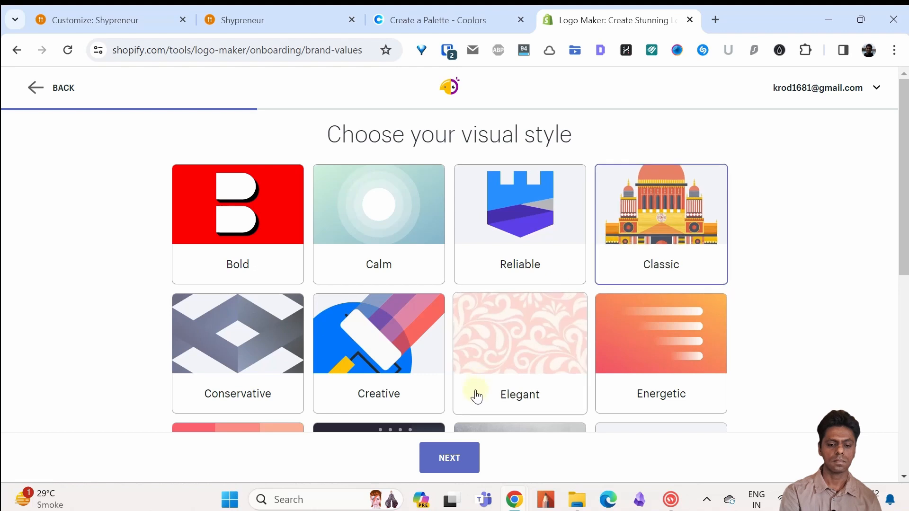
pyautogui.click(455, 458)
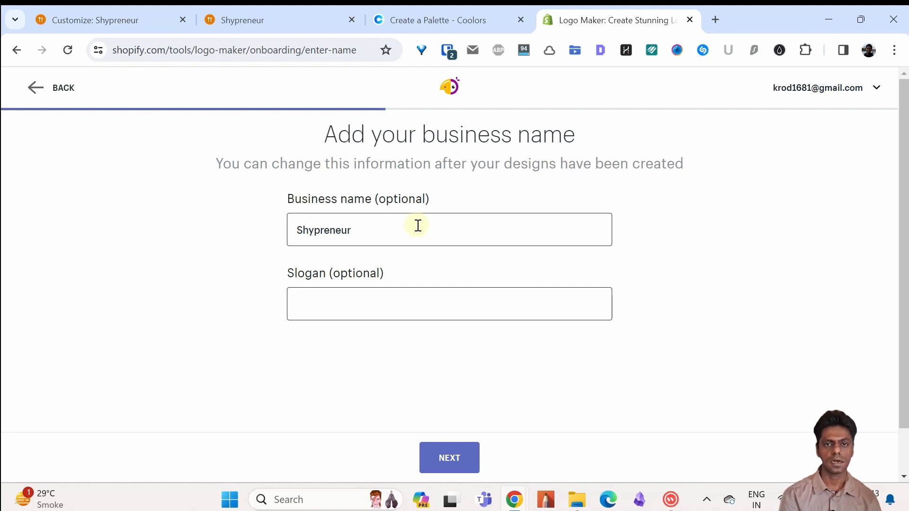
pyautogui.click(451, 457)
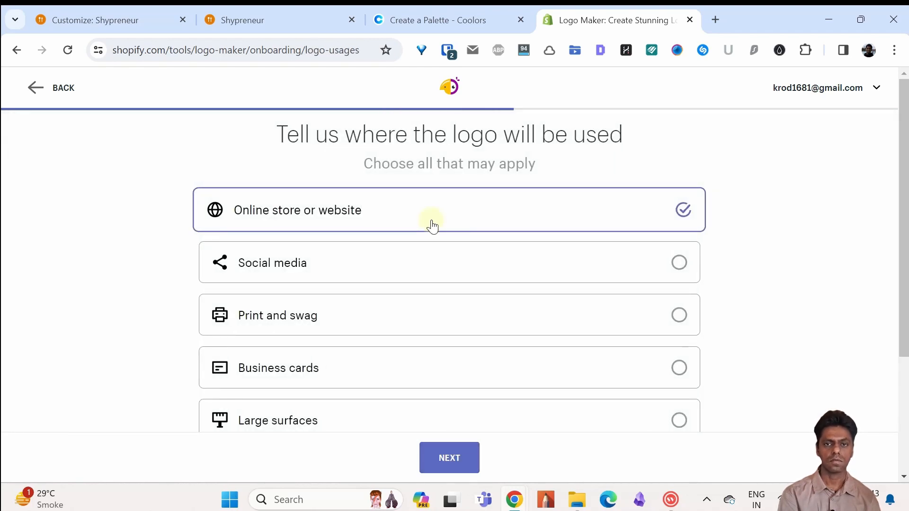
pyautogui.click(450, 457)
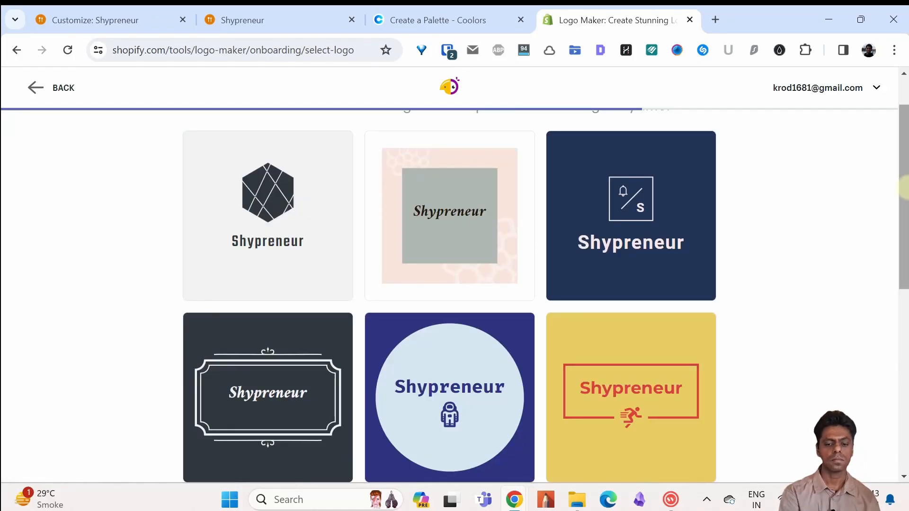
# Step: Browse the suggested logos and open the green template with the square frame and leaf icon for editing
pyautogui.moveTo(904, 187); pyautogui.dragTo(906, 326)
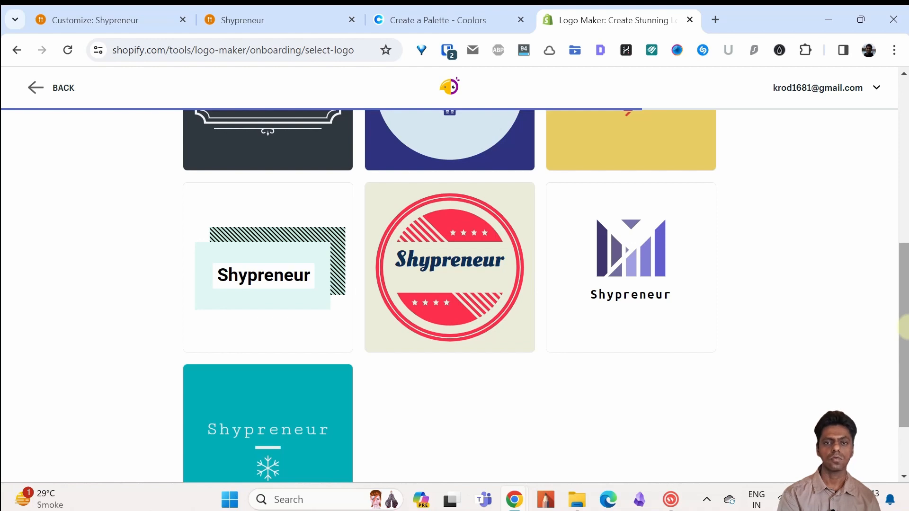
pyautogui.moveTo(906, 327); pyautogui.dragTo(906, 406)
pyautogui.moveTo(678, 343)
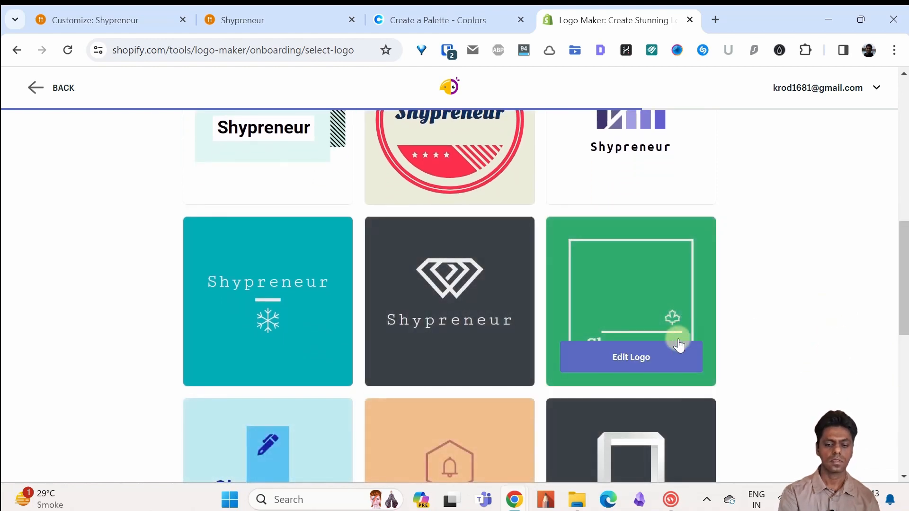
pyautogui.click(637, 358)
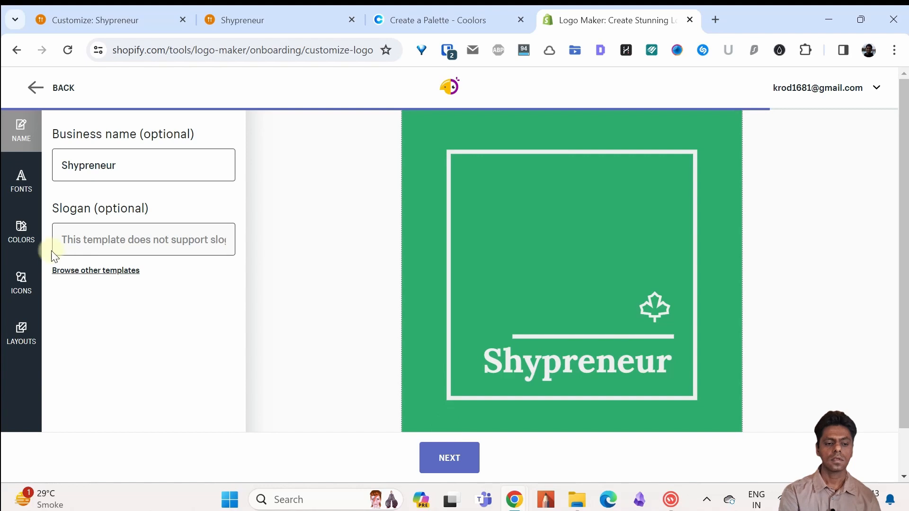
# Step: Look through the logo's font, color and layout options and continue with the current design
pyautogui.click(21, 183)
pyautogui.click(22, 229)
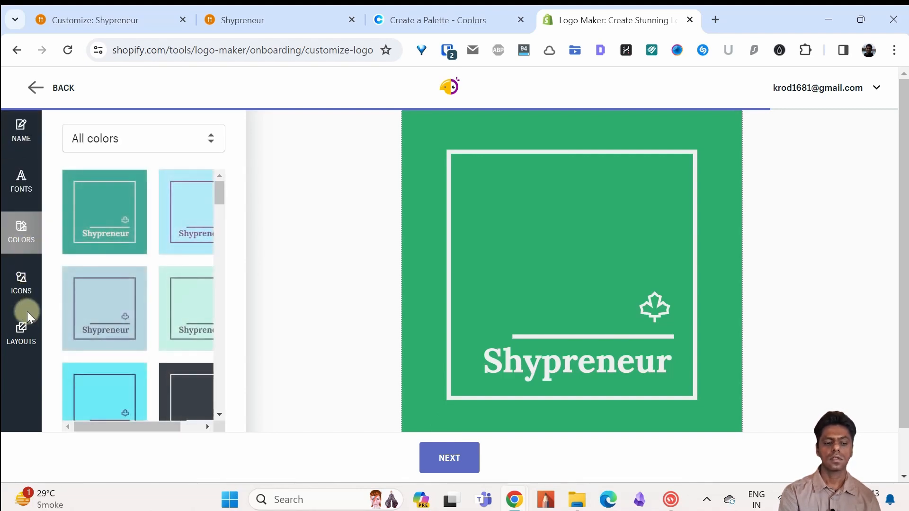
pyautogui.click(28, 336)
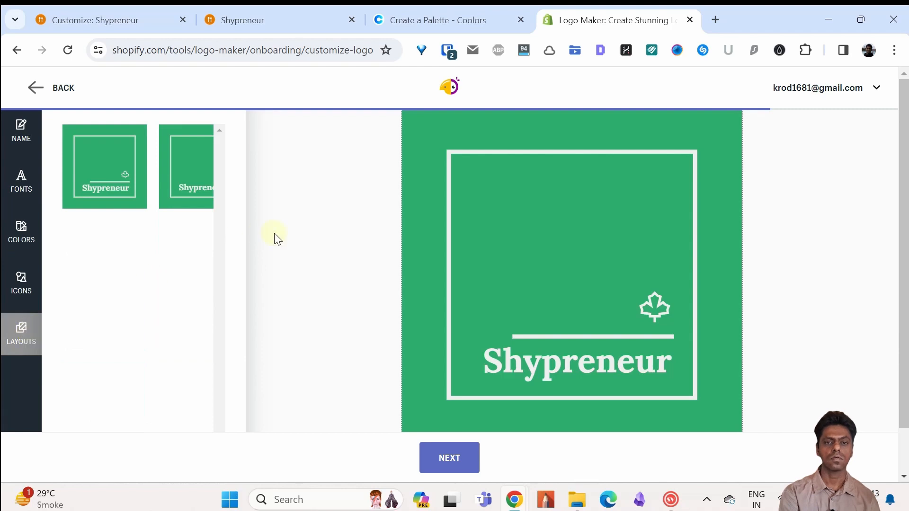
pyautogui.click(444, 463)
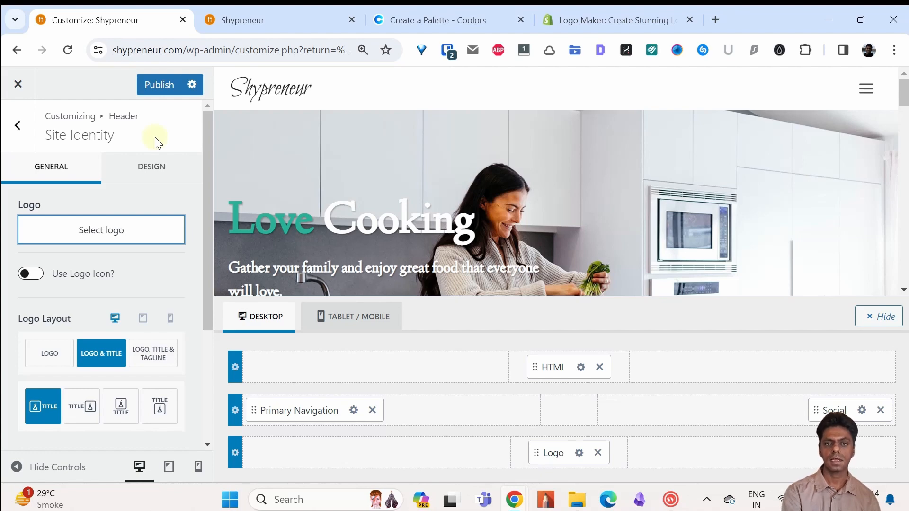
# Step: Set logo_transparent.png from the media library as the header logo of the WordPress site and use the logo-only layout
pyautogui.click(115, 231)
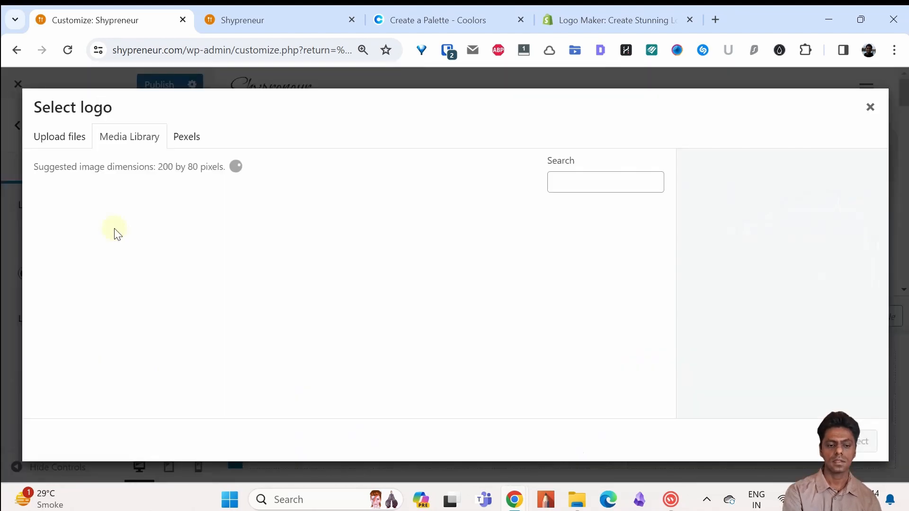
pyautogui.click(355, 256)
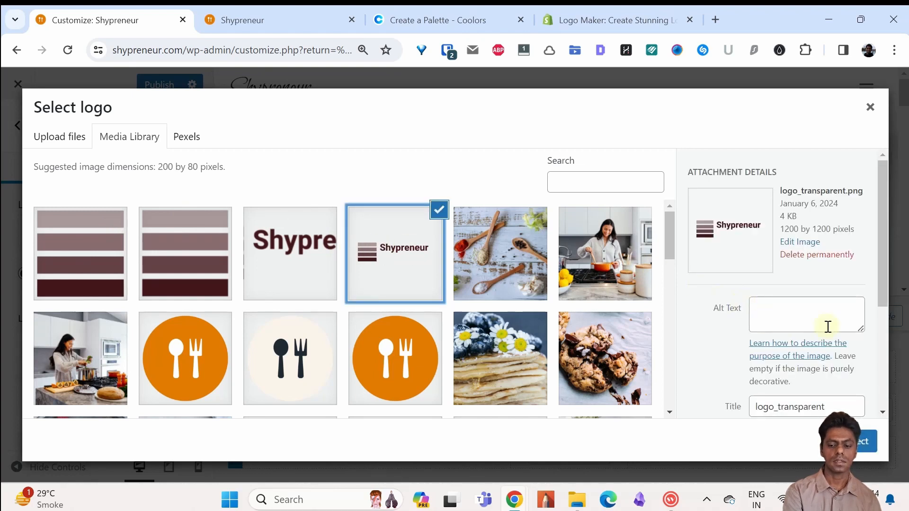
pyautogui.moveTo(881, 289); pyautogui.dragTo(881, 405)
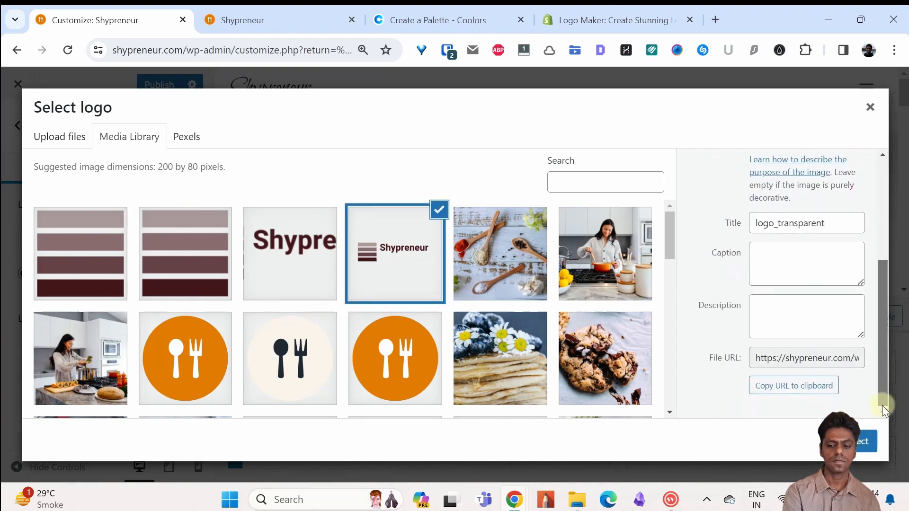
pyautogui.click(866, 441)
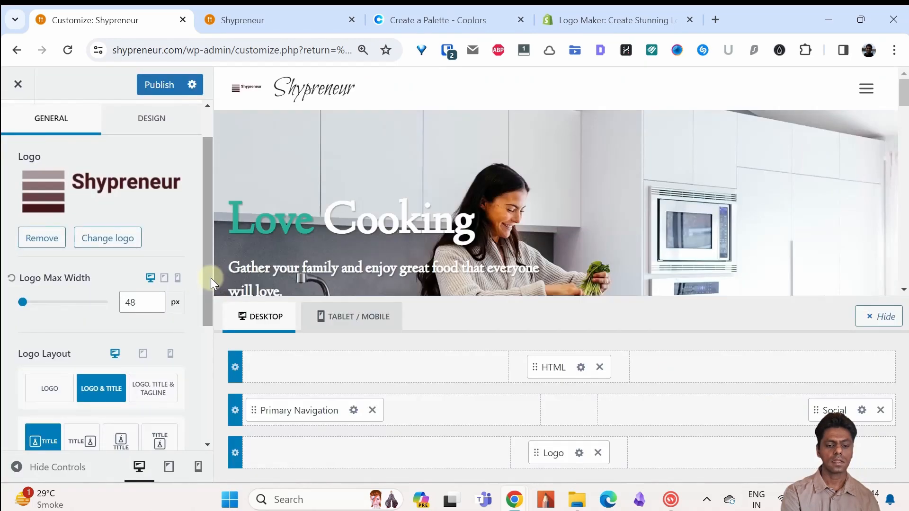
pyautogui.moveTo(211, 278); pyautogui.dragTo(210, 299)
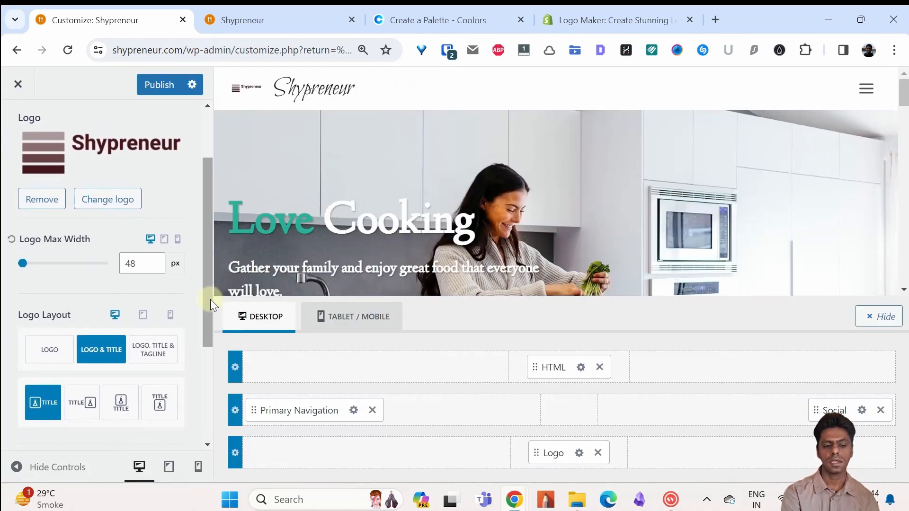
pyautogui.click(55, 352)
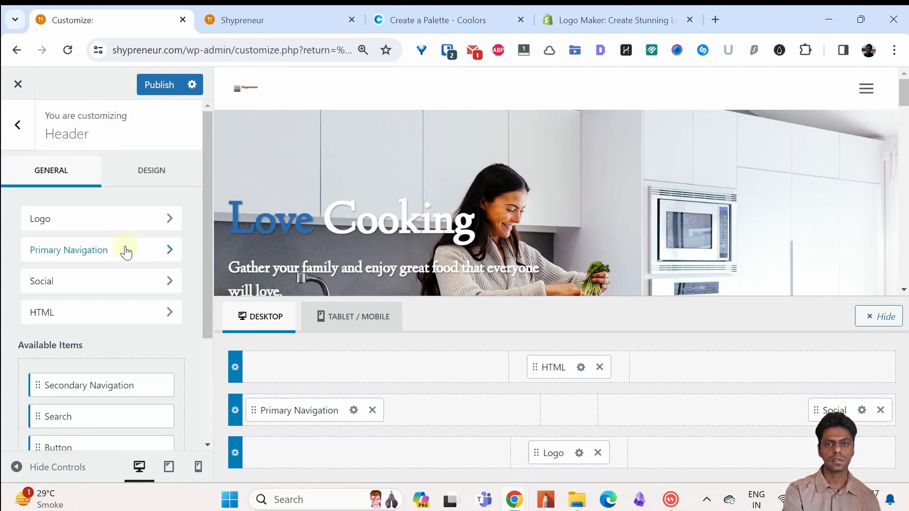
# Step: Assign the Food Primary menu to the primary menu location from the header's Primary Navigation settings
pyautogui.click(141, 251)
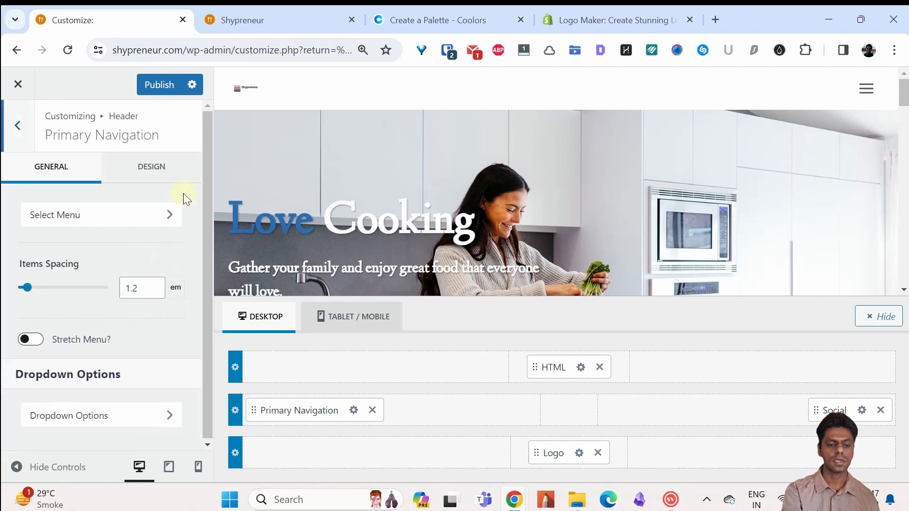
pyautogui.click(169, 216)
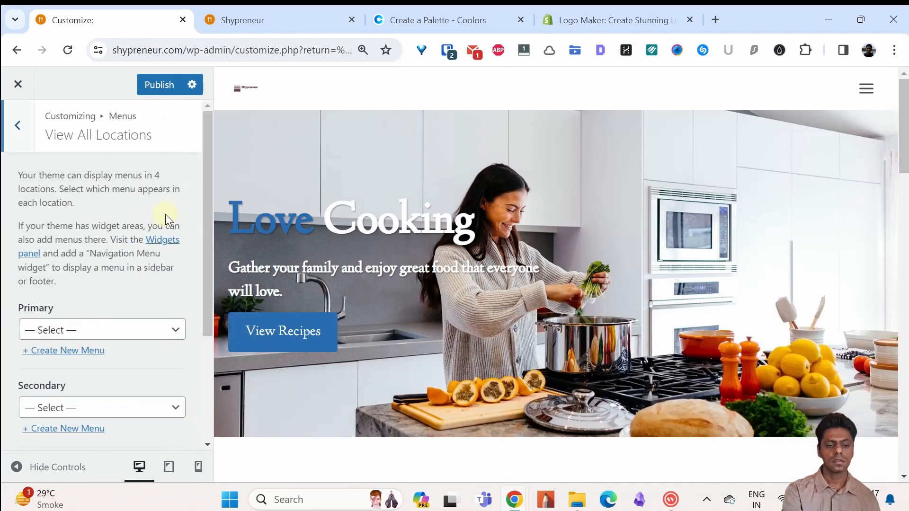
pyautogui.moveTo(205, 233); pyautogui.dragTo(212, 295)
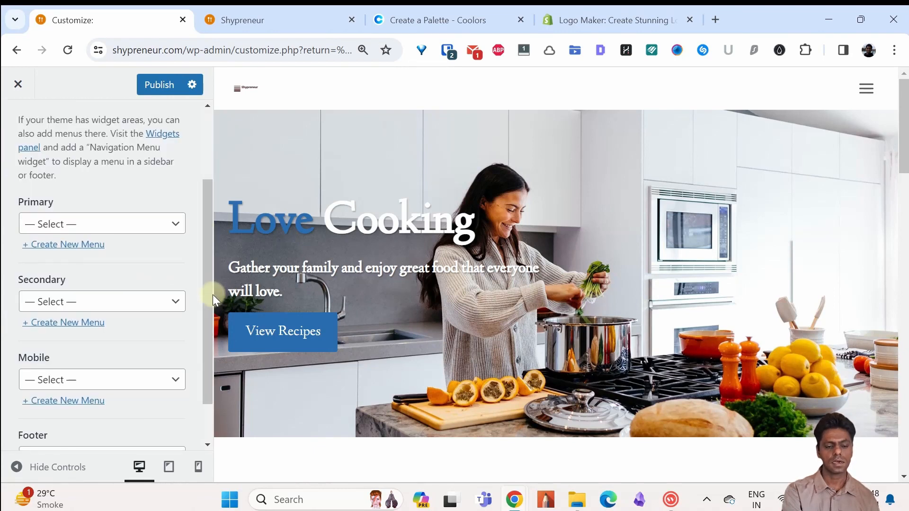
pyautogui.click(173, 224)
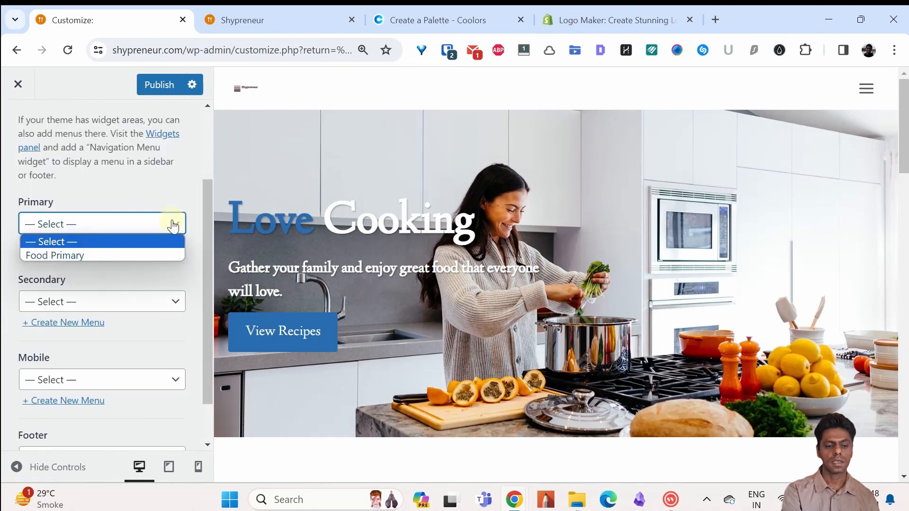
pyautogui.click(163, 255)
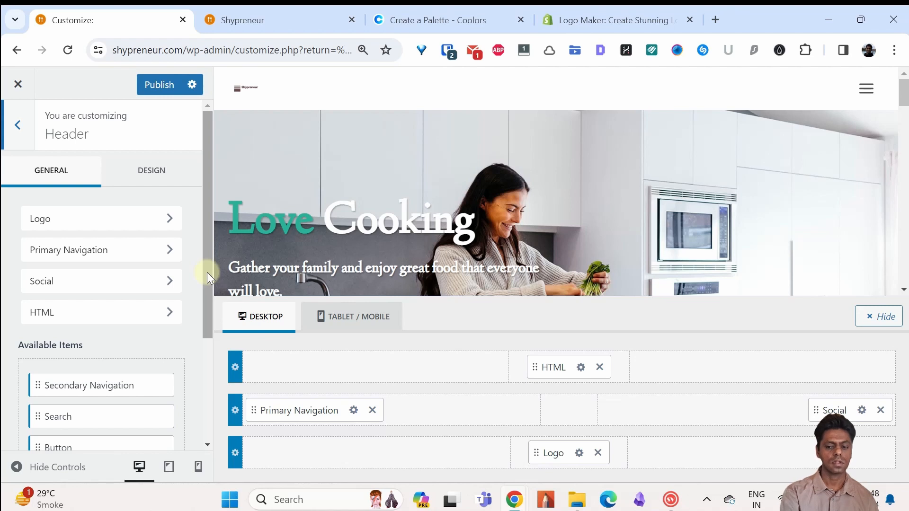
# Step: Look at the networks available for the header's social icons and at the Social Links fields for their URLs
pyautogui.click(128, 281)
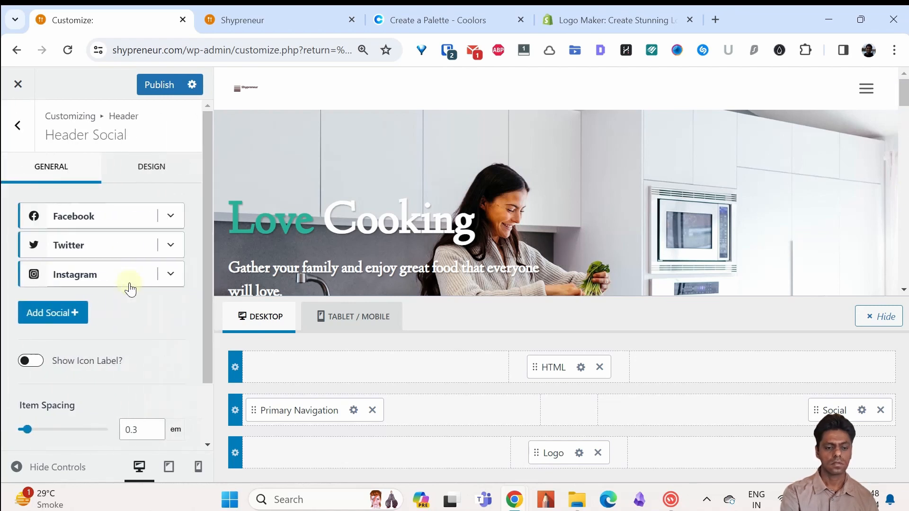
pyautogui.click(63, 315)
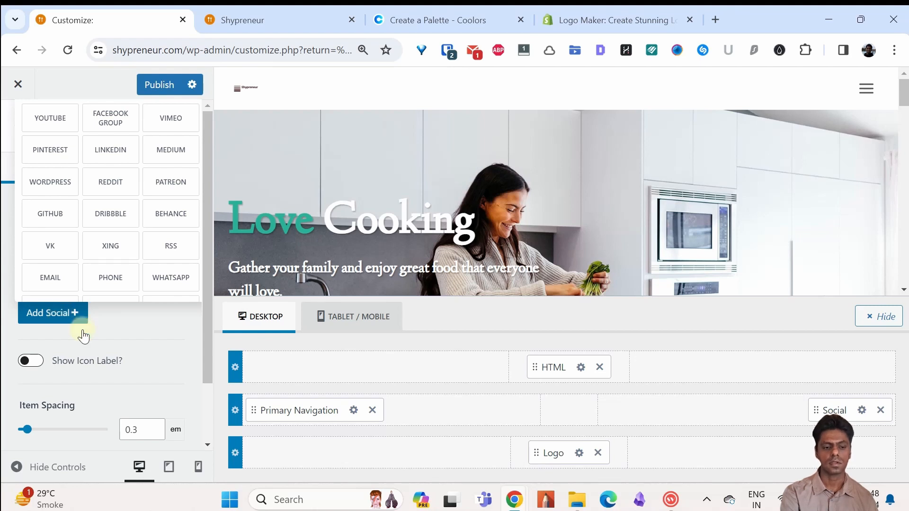
pyautogui.click(115, 342)
pyautogui.scroll(-2, 205, 373)
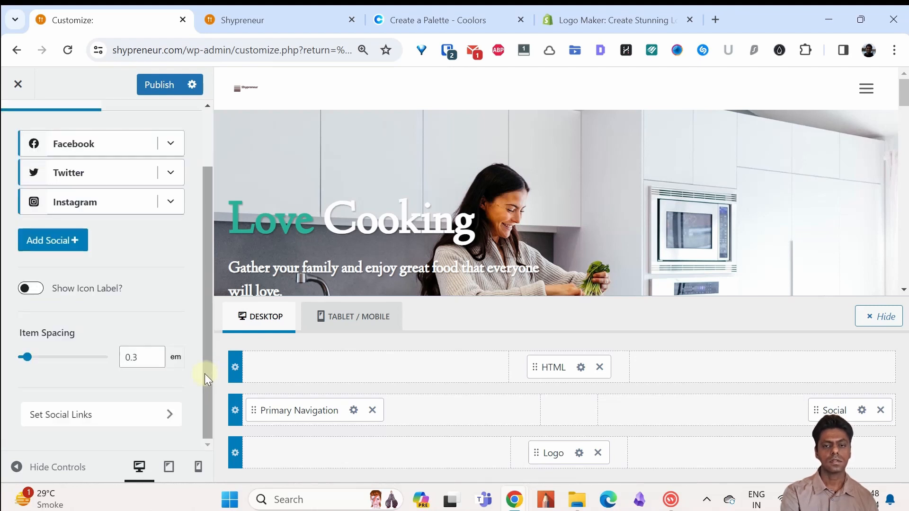
pyautogui.click(124, 417)
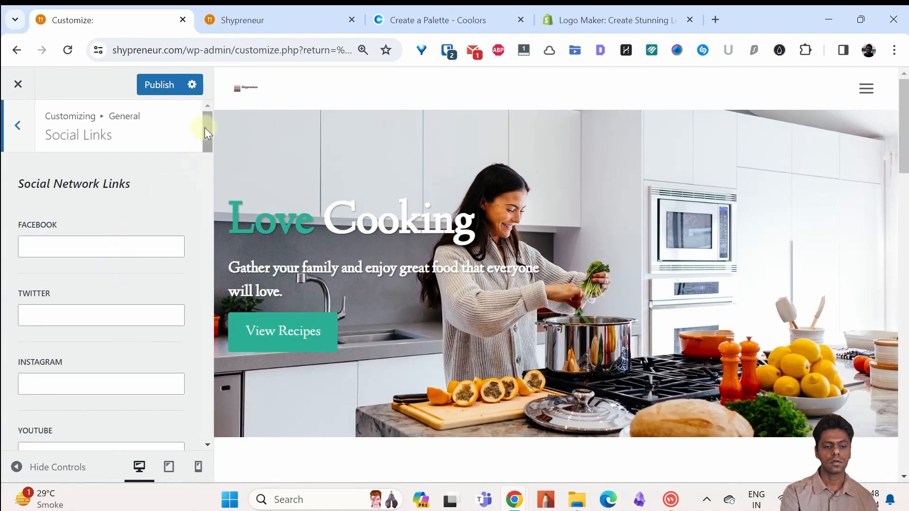
pyautogui.moveTo(205, 127); pyautogui.dragTo(205, 146)
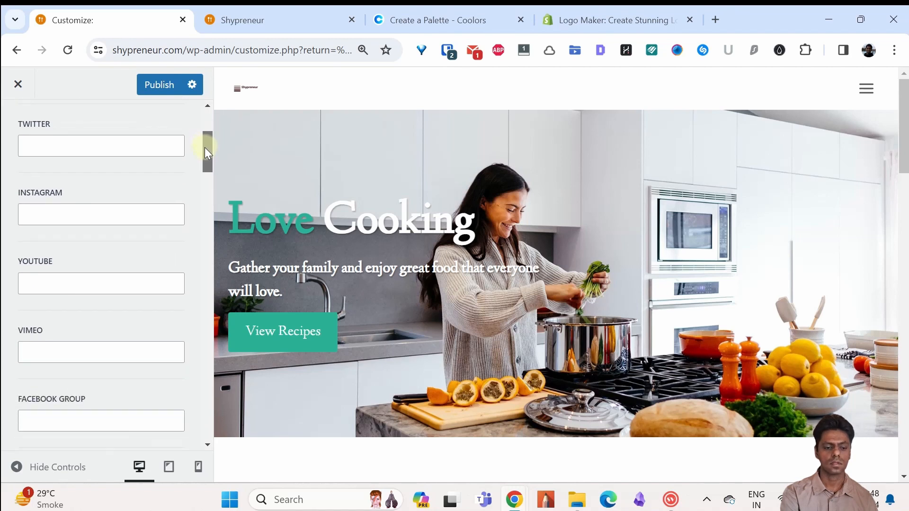
pyautogui.moveTo(204, 147); pyautogui.dragTo(205, 149)
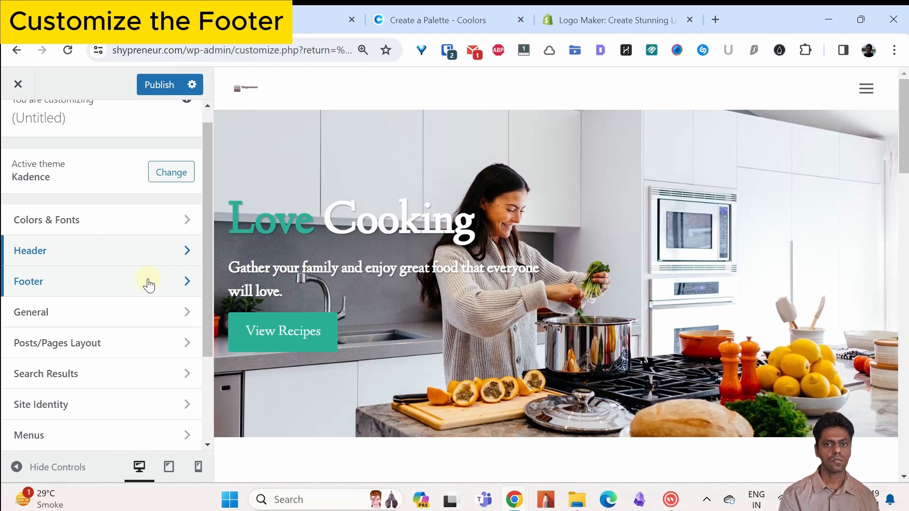
# Step: Open the footer settings and look at the Footer Navigation and Social options
pyautogui.click(148, 282)
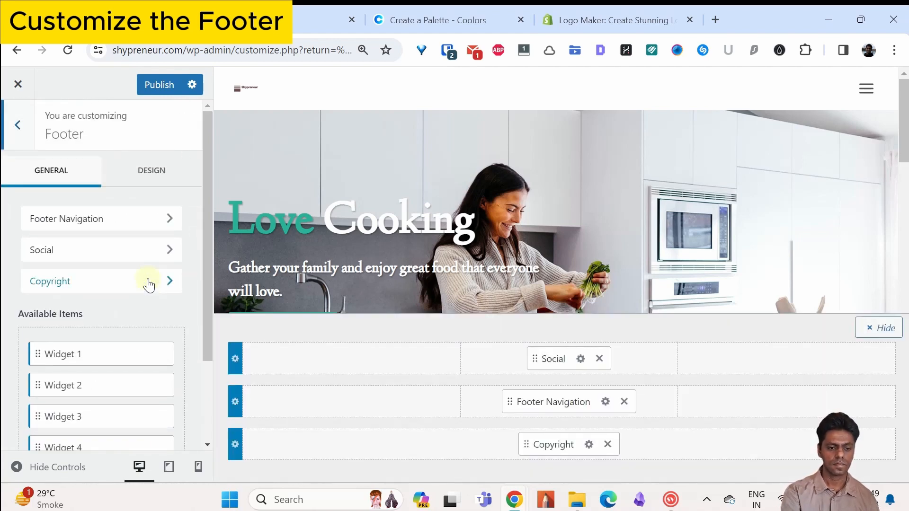
pyautogui.click(140, 229)
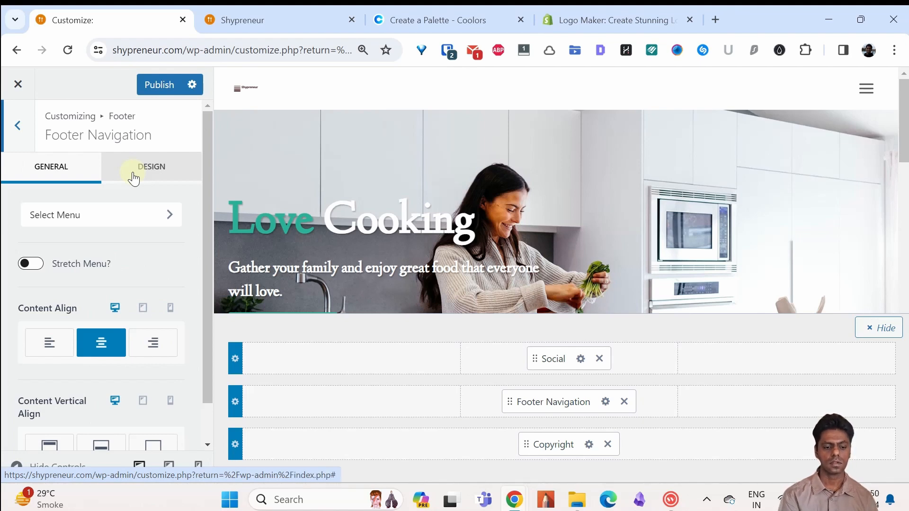
pyautogui.click(18, 127)
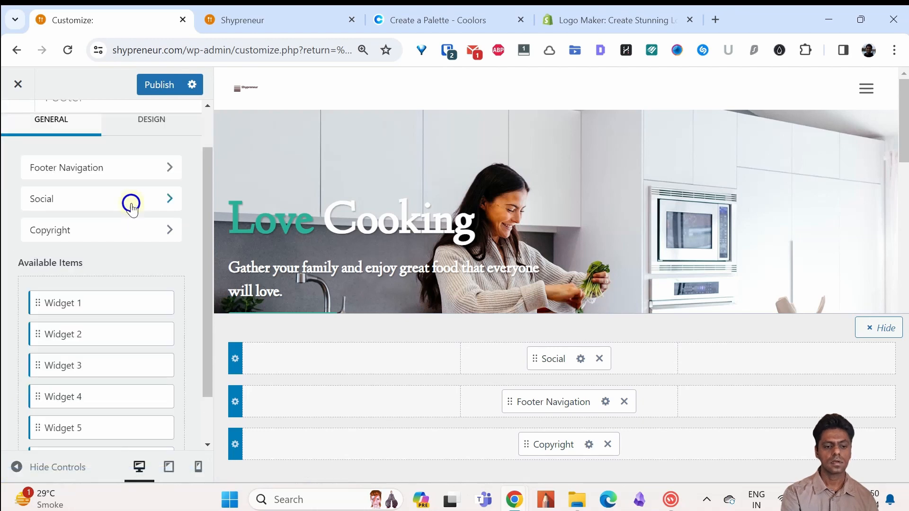
pyautogui.click(131, 203)
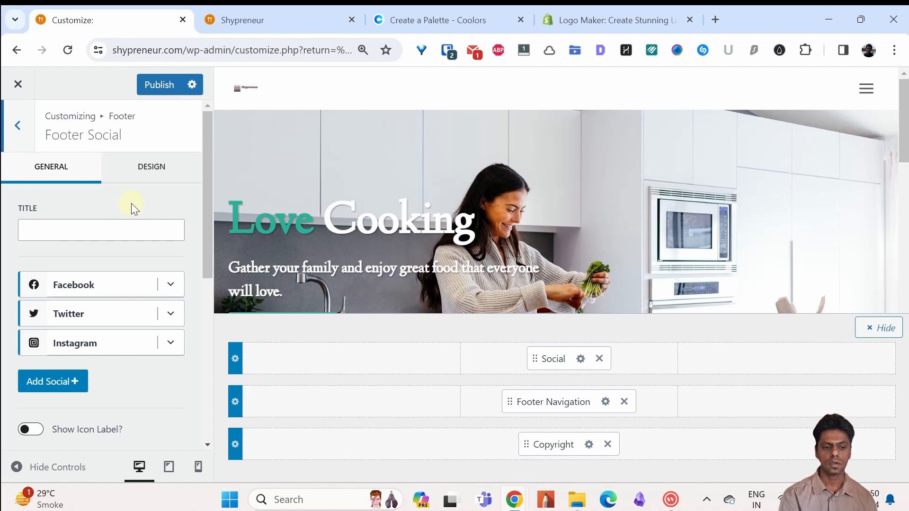
pyautogui.click(20, 141)
# Step: Open the footer's copyright text for editing and view the page preview
pyautogui.click(115, 236)
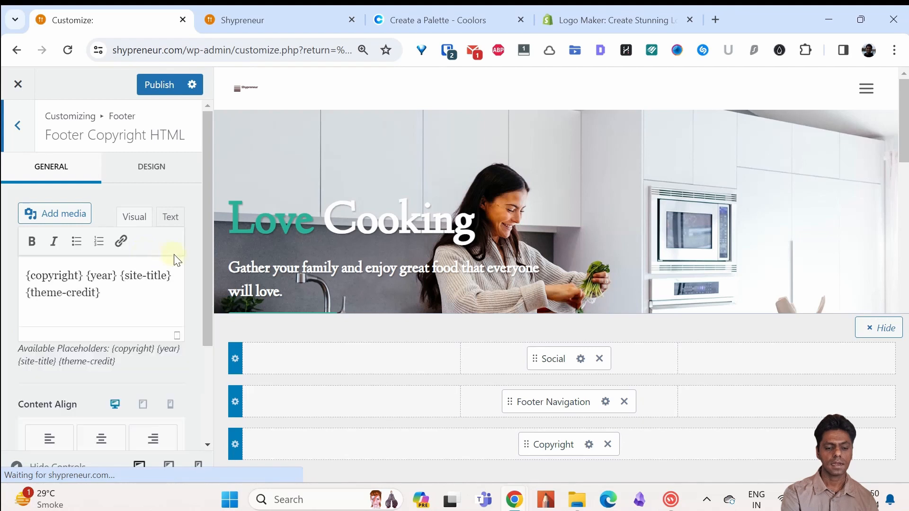
pyautogui.click(156, 284)
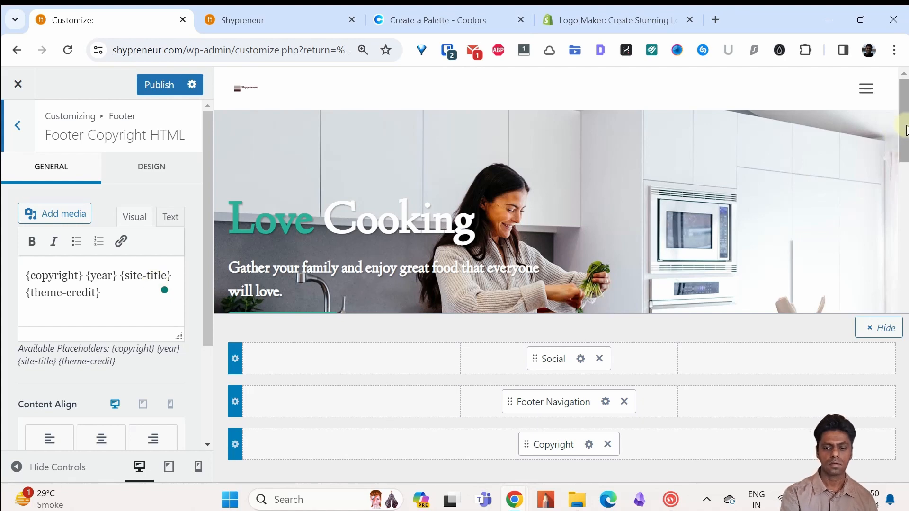
pyautogui.moveTo(903, 122)
pyautogui.mouseDown()
pyautogui.moveTo(905, 435)
pyautogui.moveTo(903, 122)
pyautogui.mouseUp()
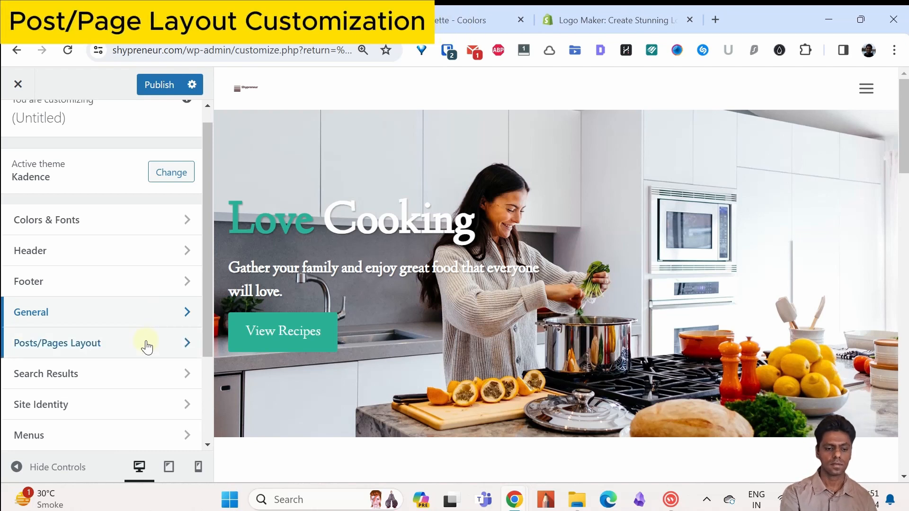
# Step: Open the Page Layout settings within Posts/Pages Layout and load the About page in the preview
pyautogui.click(147, 347)
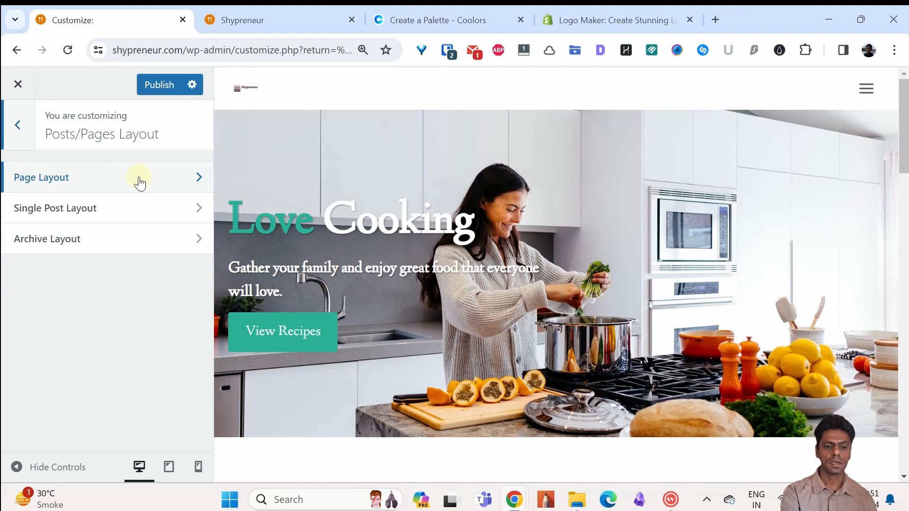
pyautogui.click(140, 182)
pyautogui.scroll(-1, 206, 184)
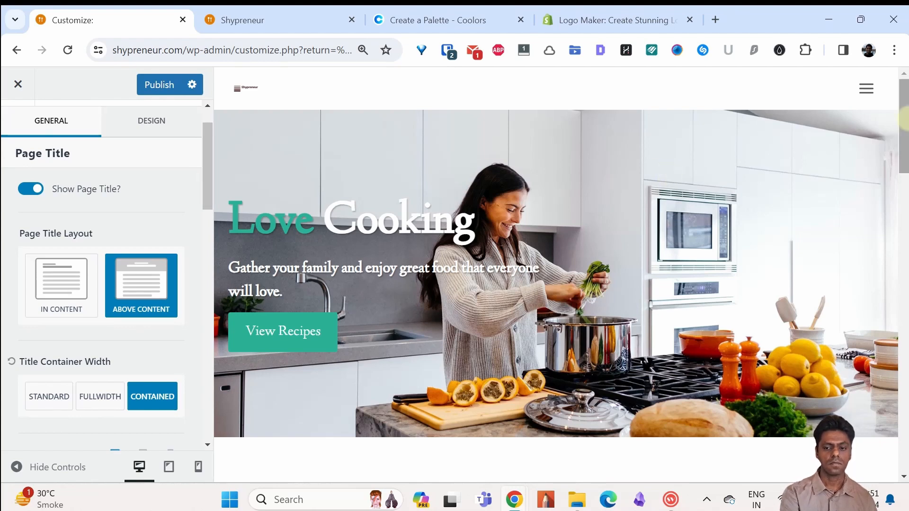
pyautogui.scroll(-5, 904, 188)
pyautogui.moveTo(906, 188); pyautogui.dragTo(905, 475)
pyautogui.click(481, 399)
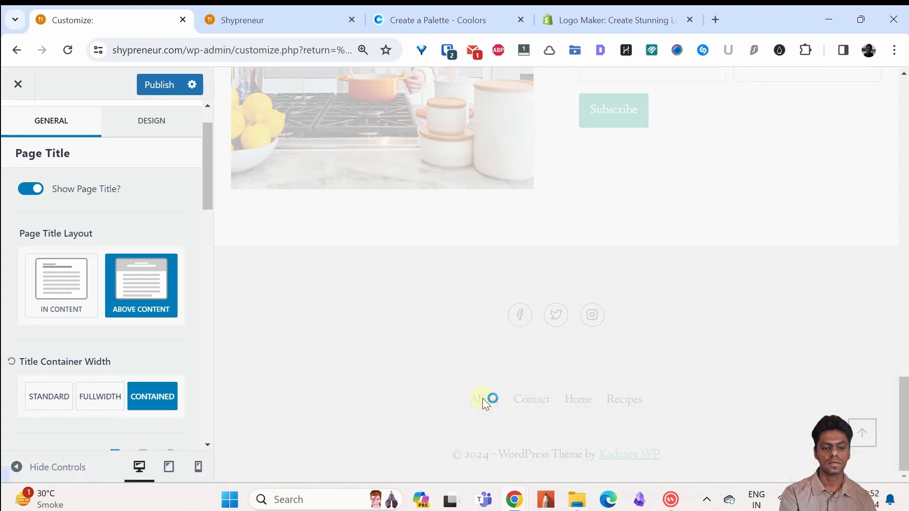
# Step: Turn off the page title for pages, and turn it back on
pyautogui.click(31, 189)
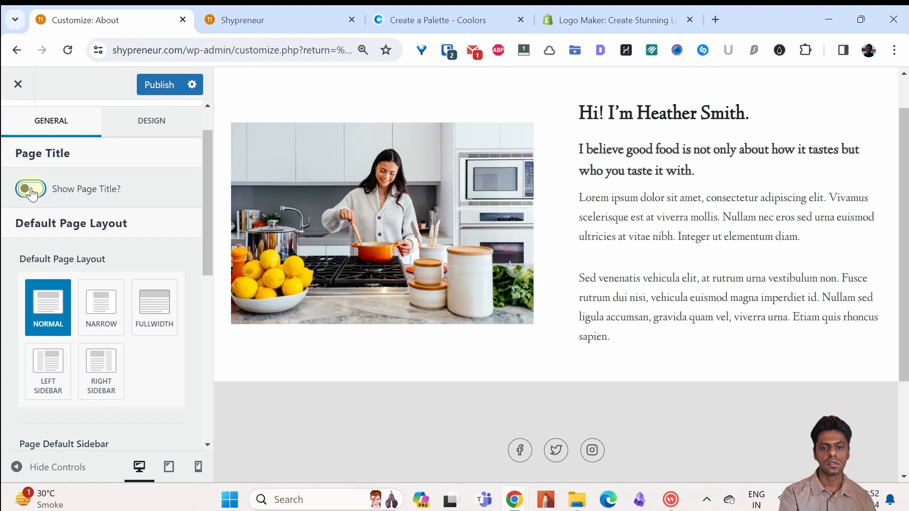
pyautogui.click(31, 190)
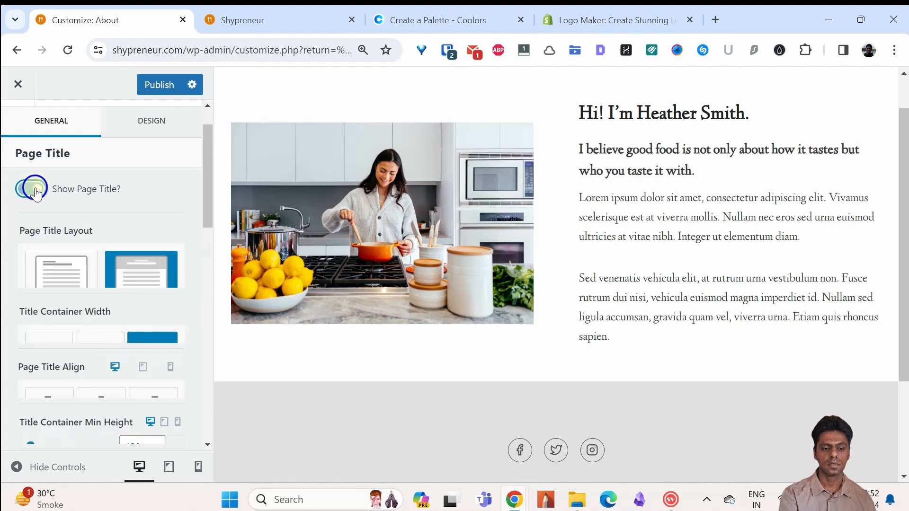
# Step: Look through the page layout's title elements, Meta options, default page layout, default sidebar and content style
pyautogui.moveTo(206, 165); pyautogui.dragTo(211, 282)
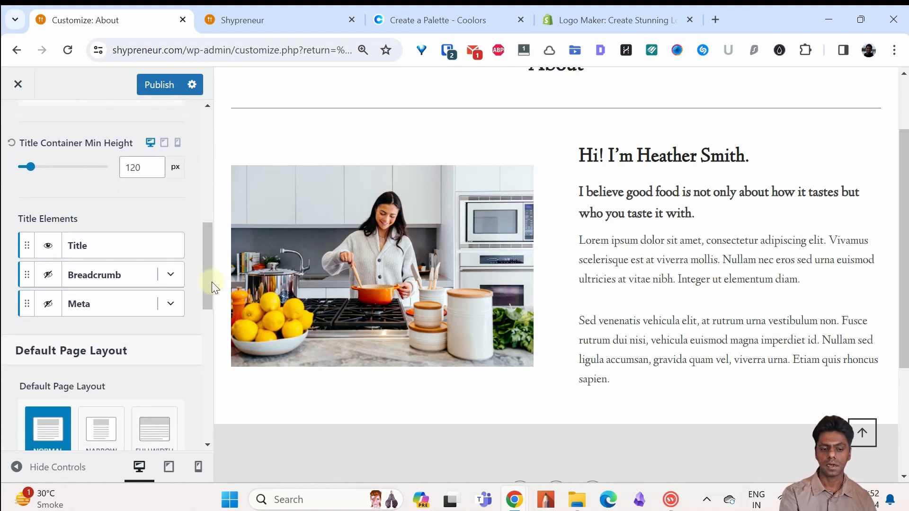
pyautogui.click(170, 305)
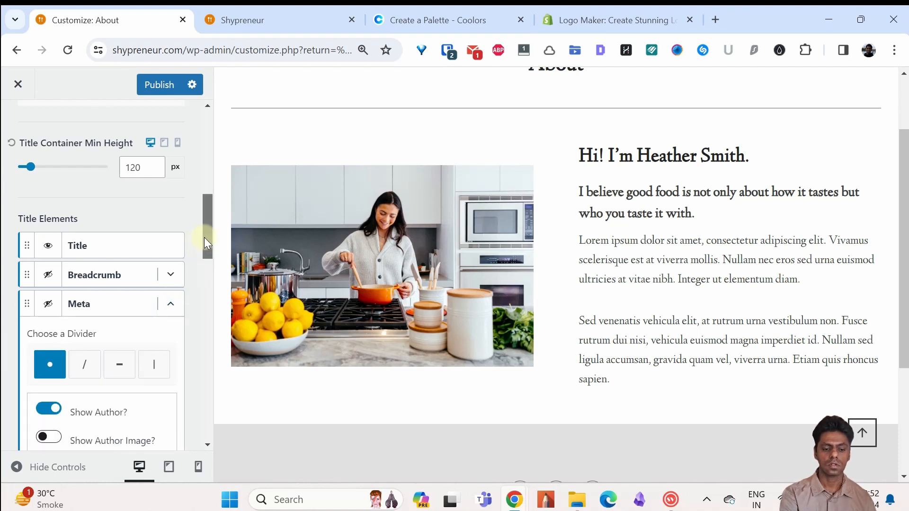
pyautogui.moveTo(203, 238); pyautogui.dragTo(208, 279)
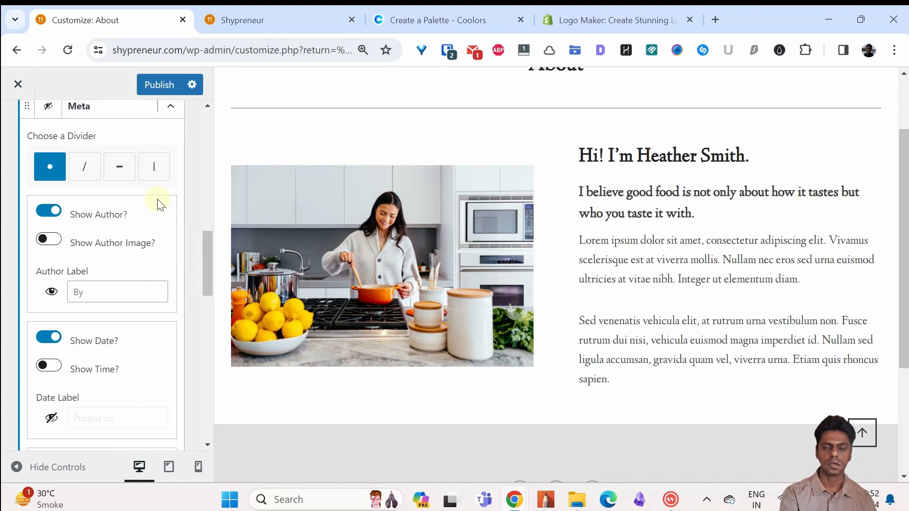
pyautogui.moveTo(206, 228); pyautogui.dragTo(209, 286)
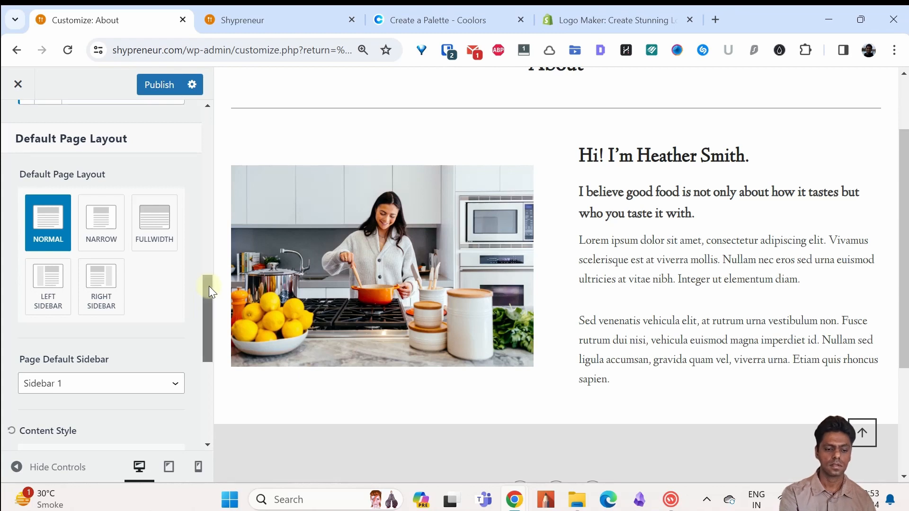
pyautogui.moveTo(209, 286); pyautogui.dragTo(211, 379)
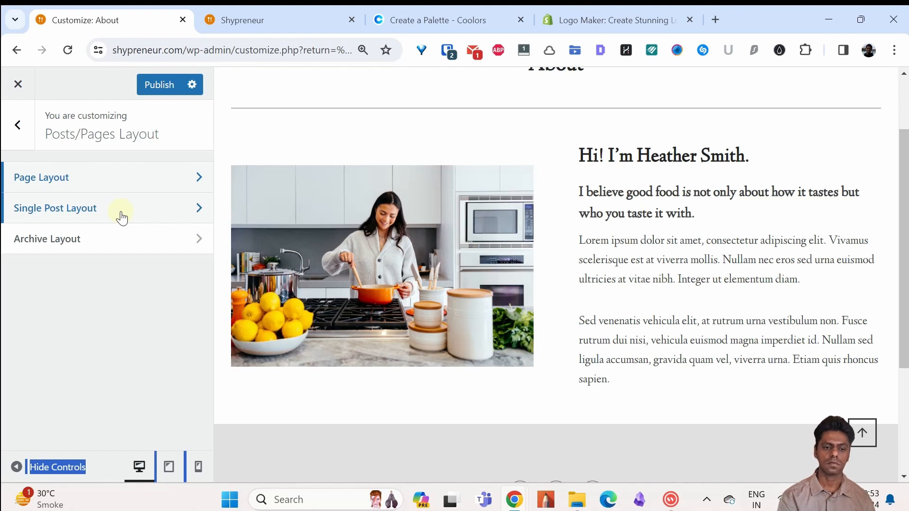
# Step: Open the Single Post Layout settings and look at the post title elements and the Meta element's author and date options
pyautogui.click(121, 216)
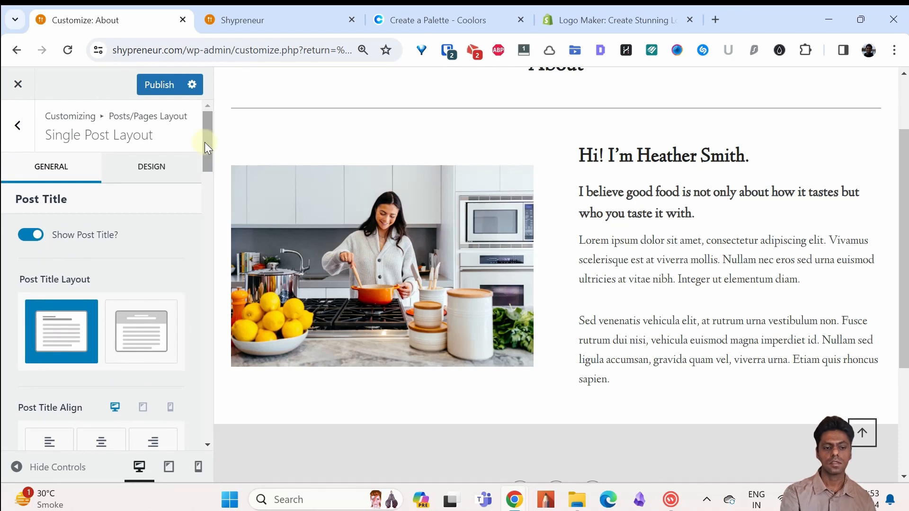
pyautogui.moveTo(204, 142); pyautogui.dragTo(206, 199)
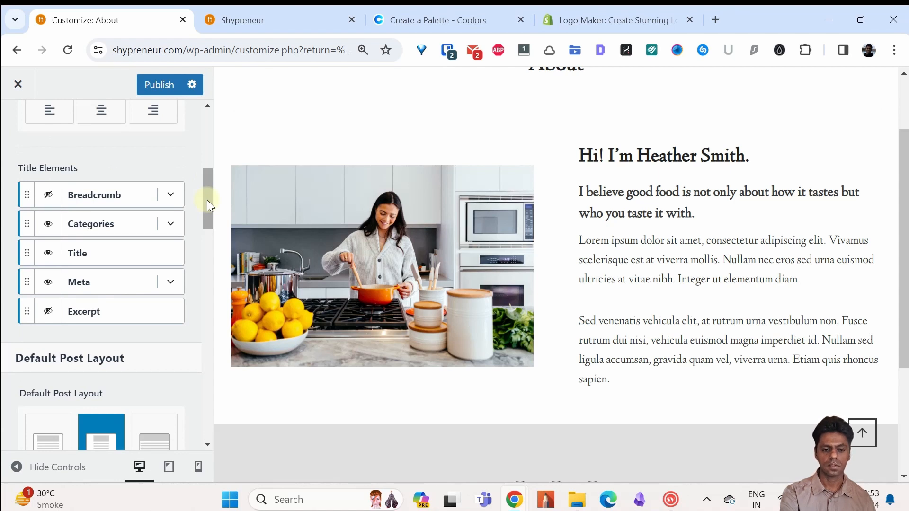
pyautogui.click(176, 281)
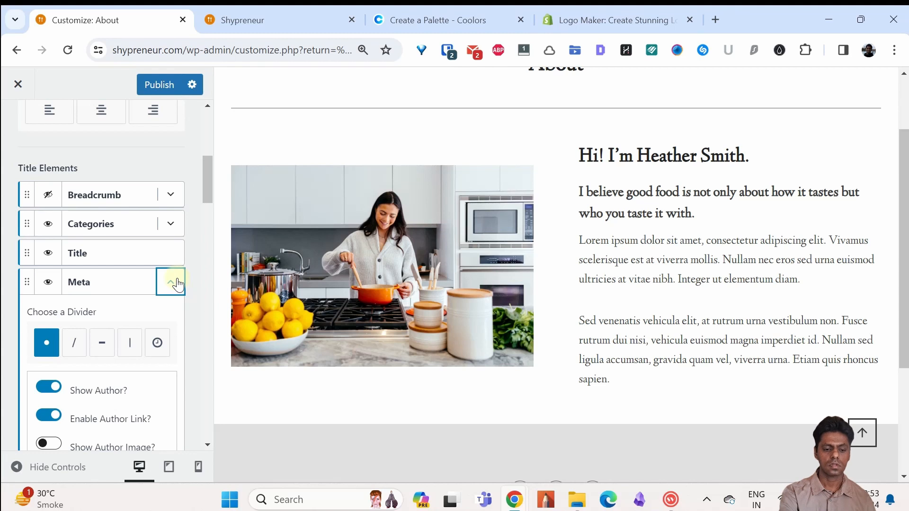
pyautogui.moveTo(206, 186); pyautogui.dragTo(203, 214)
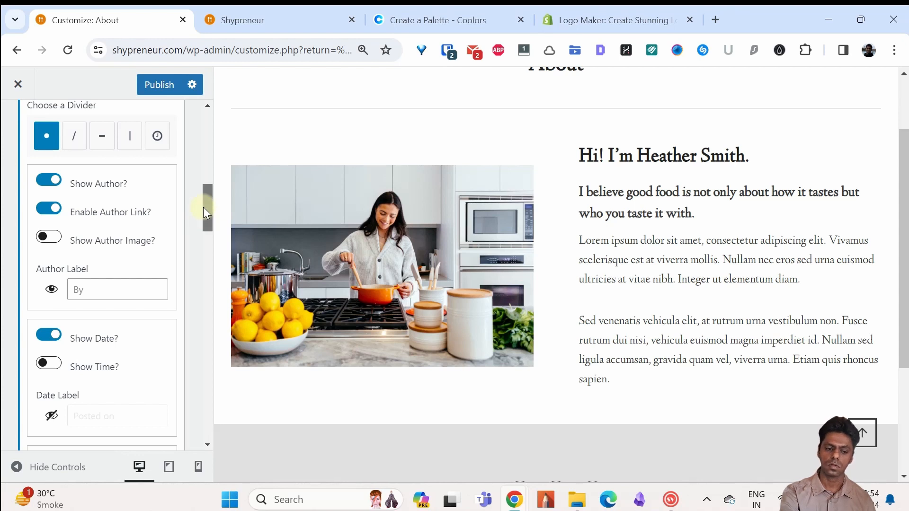
pyautogui.moveTo(203, 209); pyautogui.dragTo(205, 221)
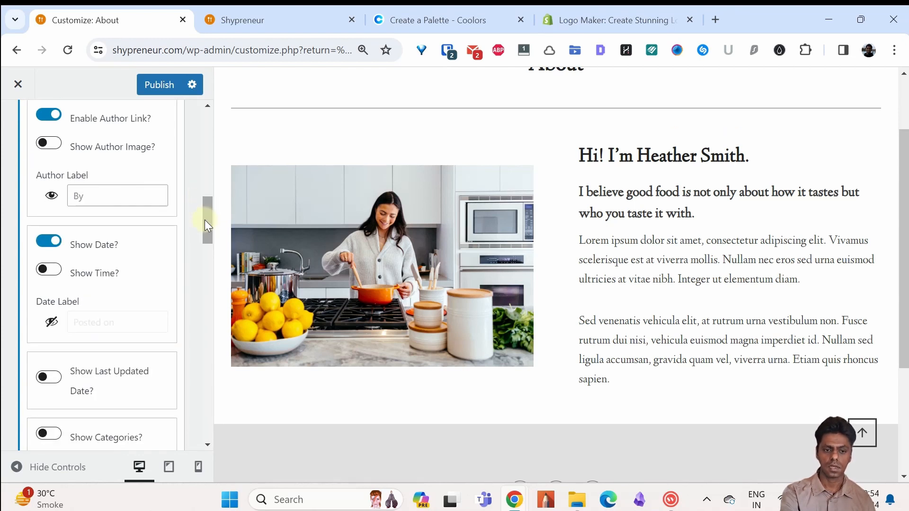
pyautogui.moveTo(205, 217); pyautogui.dragTo(205, 192)
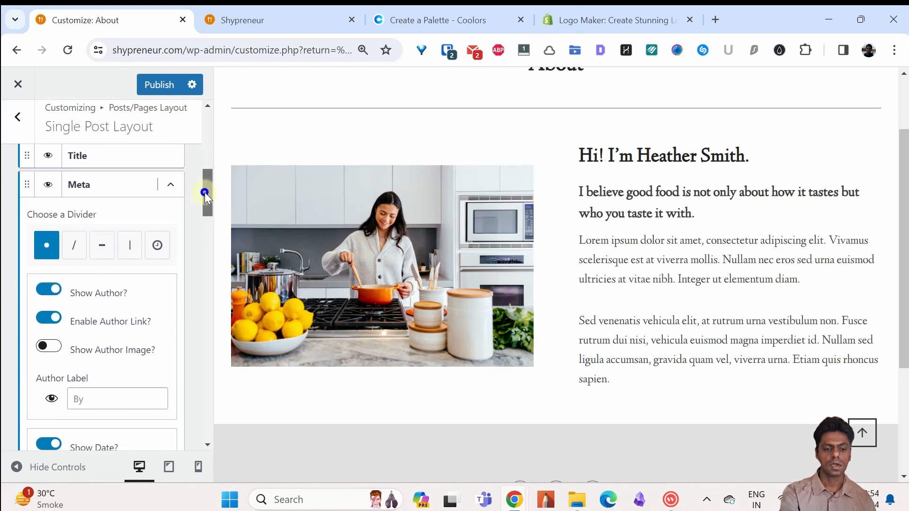
pyautogui.click(172, 190)
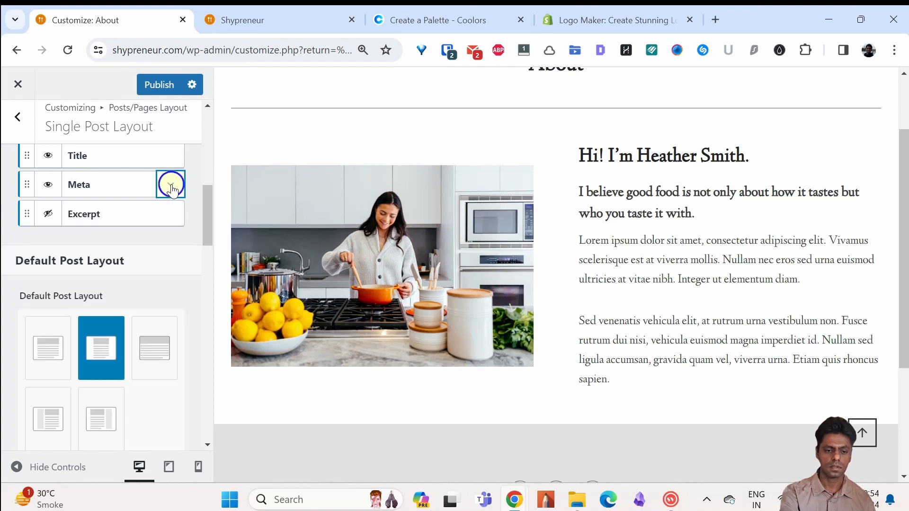
# Step: Look through the default post layout, featured image ratio and post display options, and return to the main customizer list
pyautogui.moveTo(205, 207); pyautogui.dragTo(206, 237)
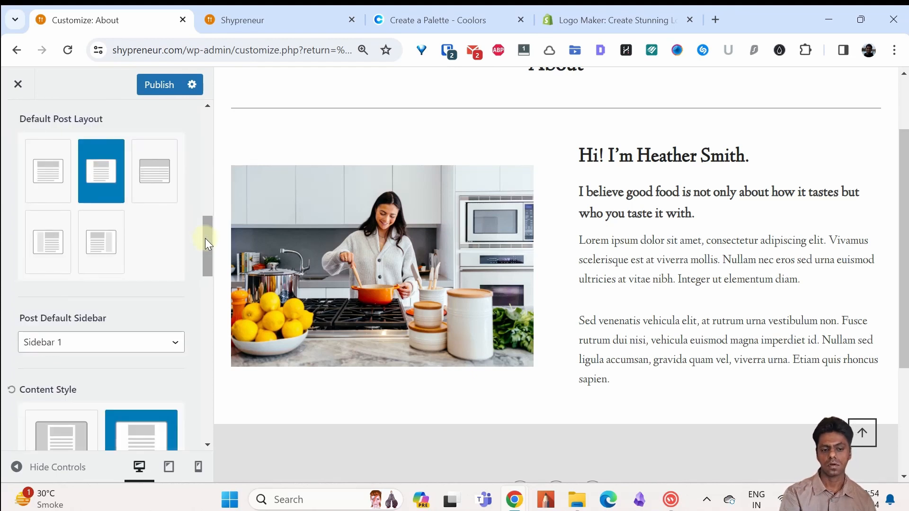
pyautogui.moveTo(205, 238); pyautogui.dragTo(205, 305)
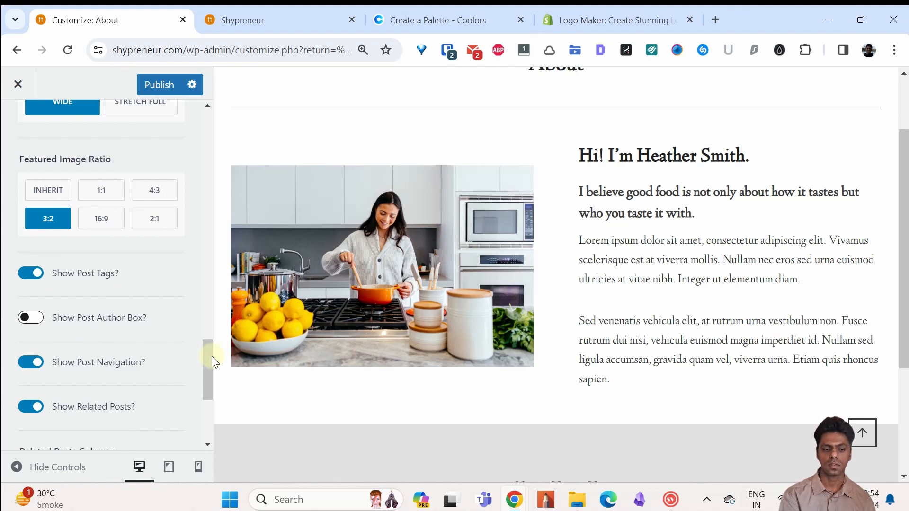
pyautogui.moveTo(212, 356); pyautogui.dragTo(203, 376)
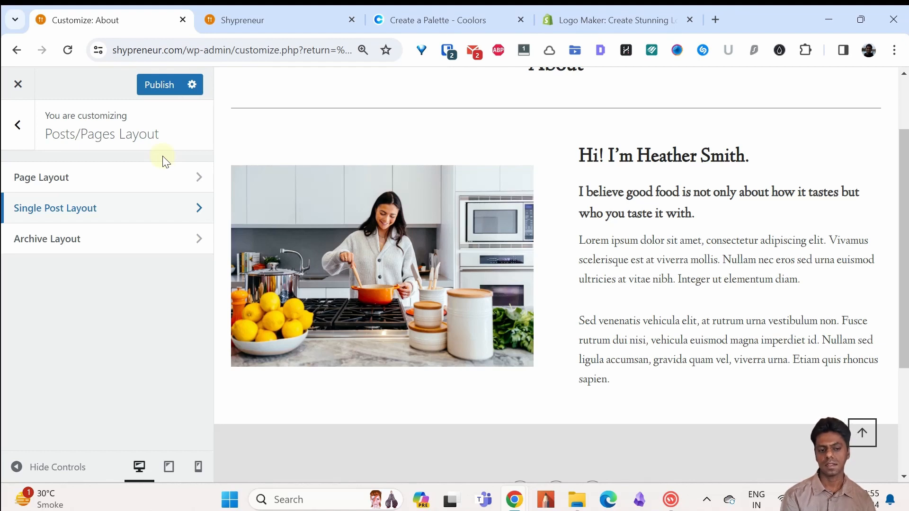
pyautogui.press('Escape')
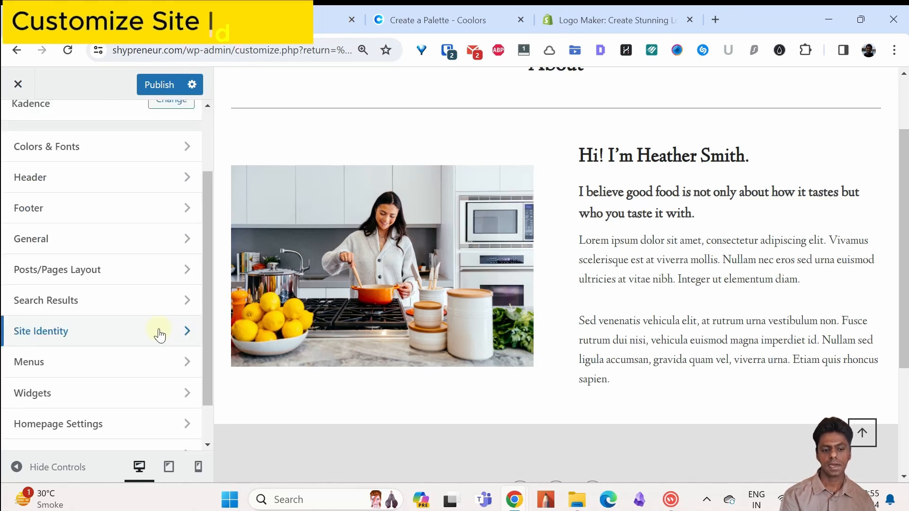
# Step: Look at the Site Identity settings for the logo, site title, tagline and site icon
pyautogui.click(159, 332)
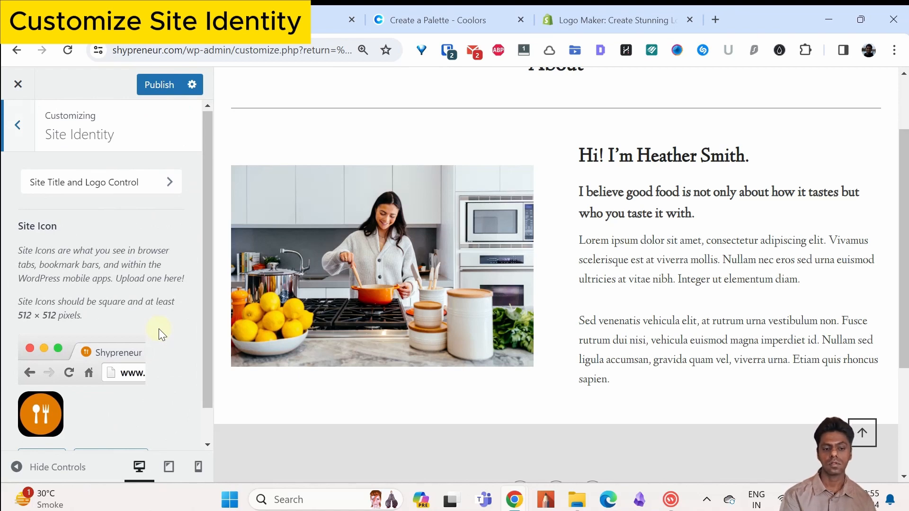
pyautogui.click(137, 193)
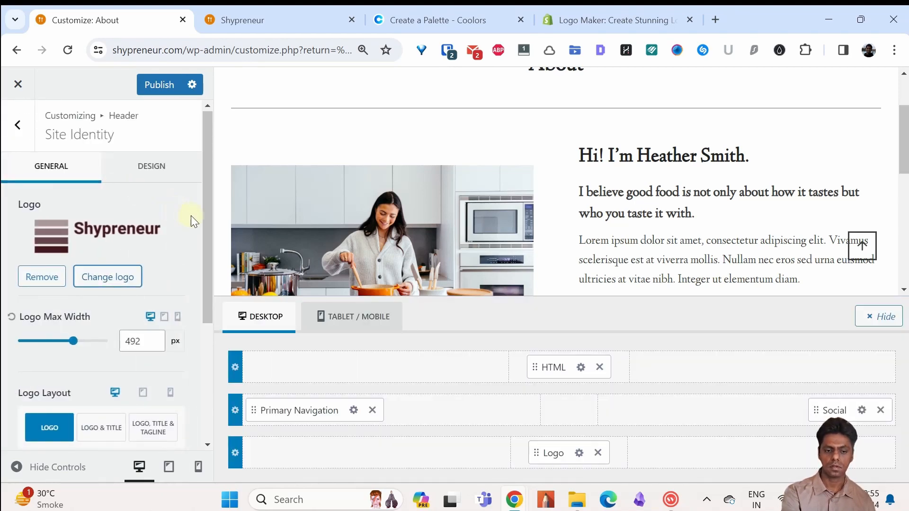
pyautogui.moveTo(206, 224); pyautogui.dragTo(209, 356)
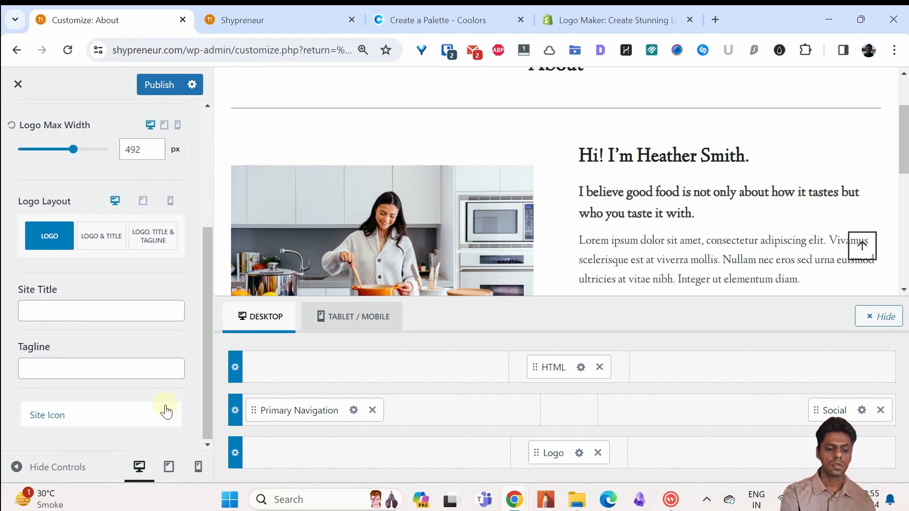
pyautogui.click(150, 419)
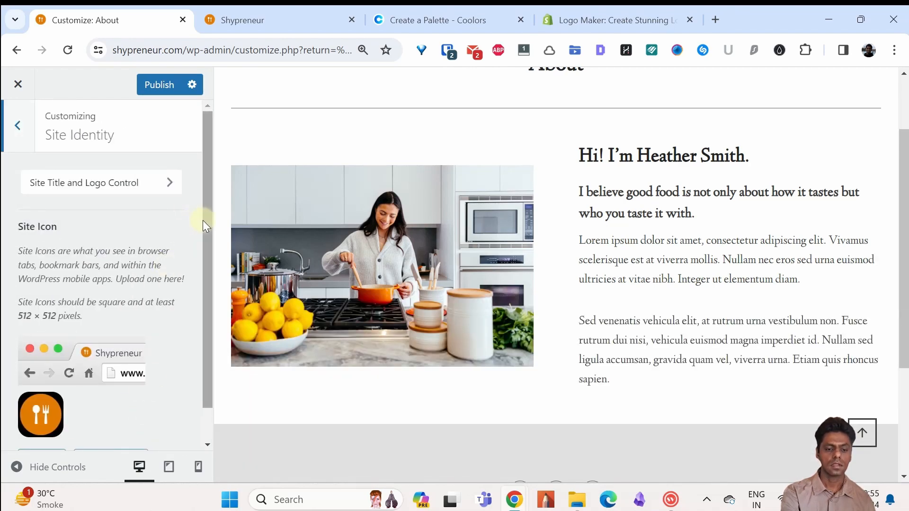
pyautogui.moveTo(209, 265); pyautogui.dragTo(209, 283)
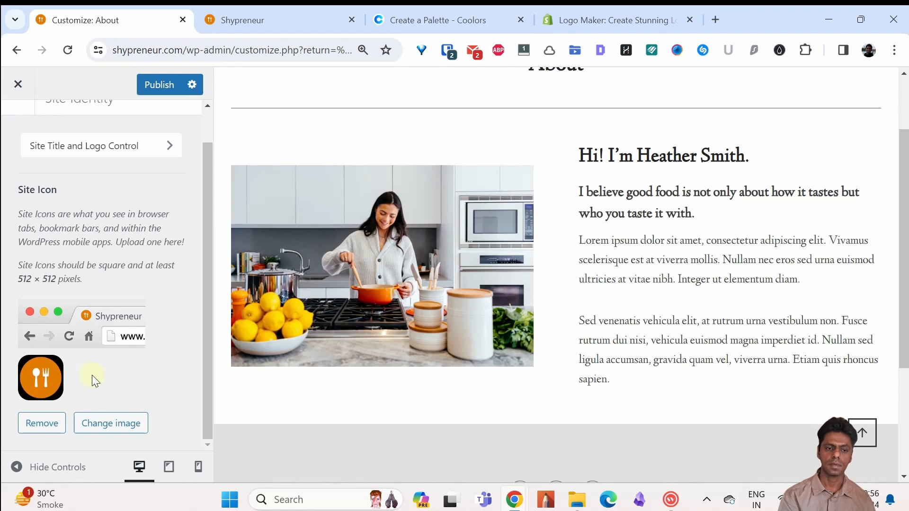
pyautogui.press('Escape')
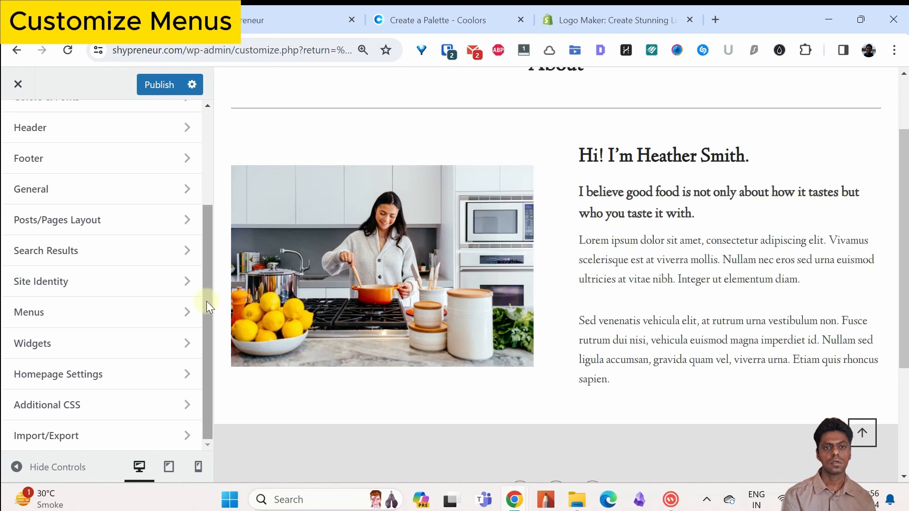
# Step: Look at the Menus settings and at the Homepage Settings for the static homepage and posts page
pyautogui.click(166, 311)
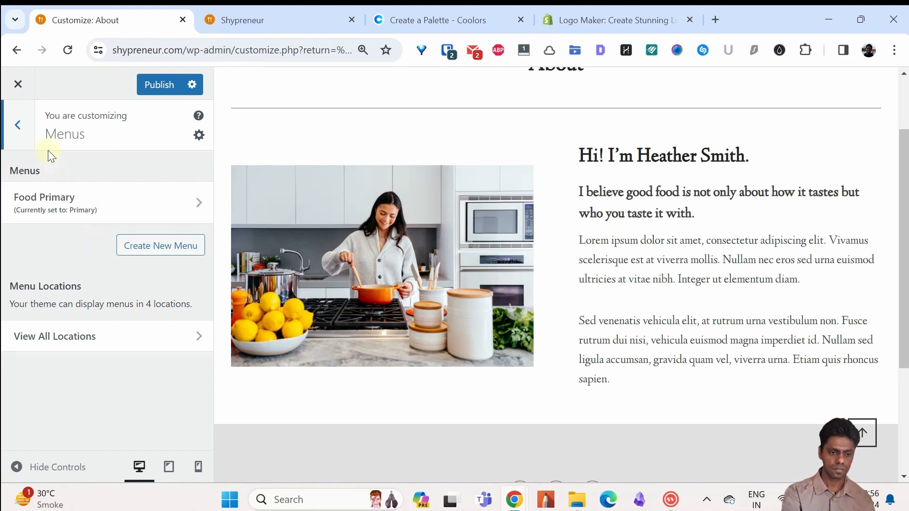
pyautogui.click(18, 125)
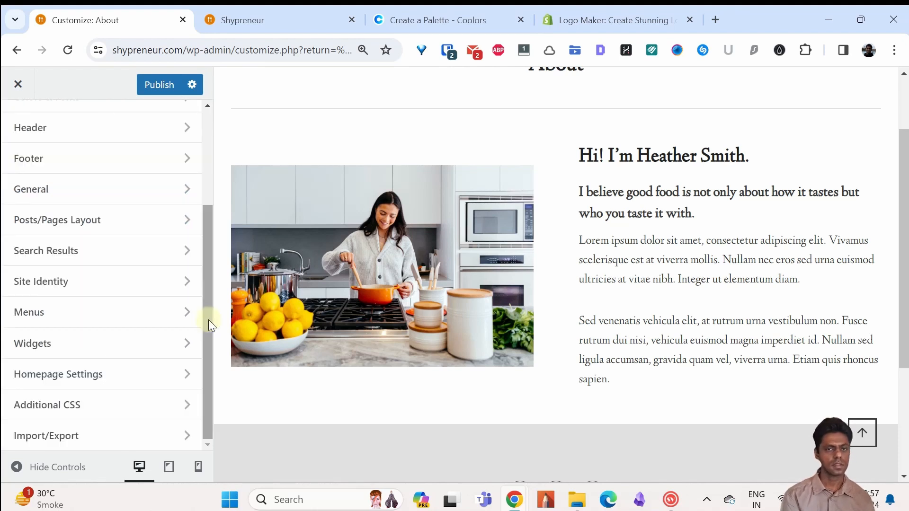
pyautogui.click(142, 373)
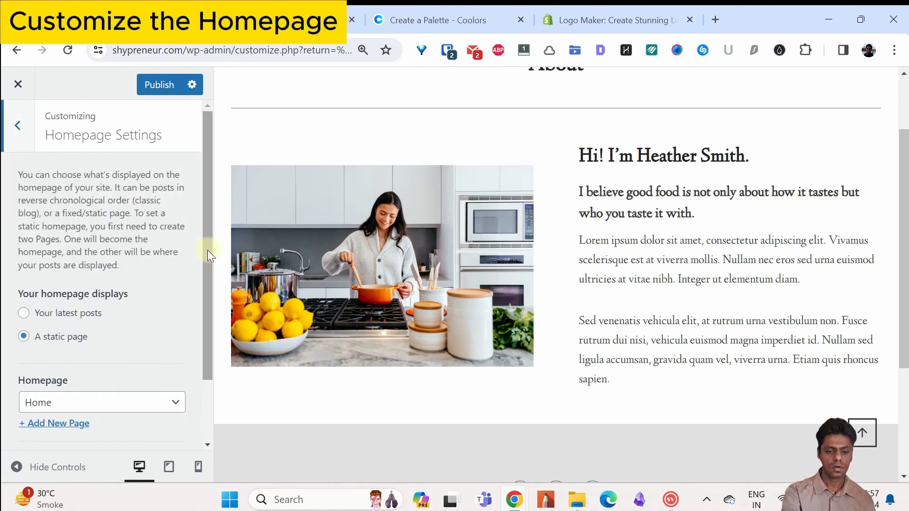
pyautogui.moveTo(208, 250); pyautogui.dragTo(209, 288)
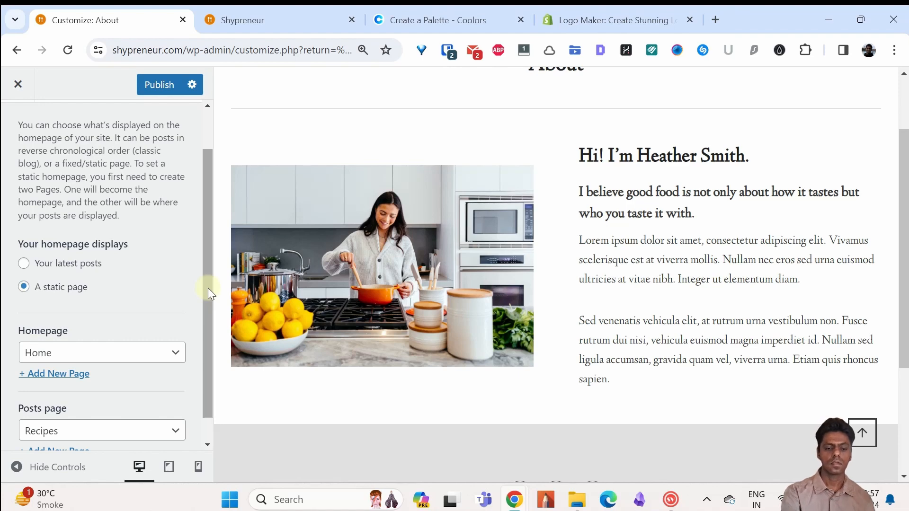
pyautogui.moveTo(208, 288); pyautogui.dragTo(206, 325)
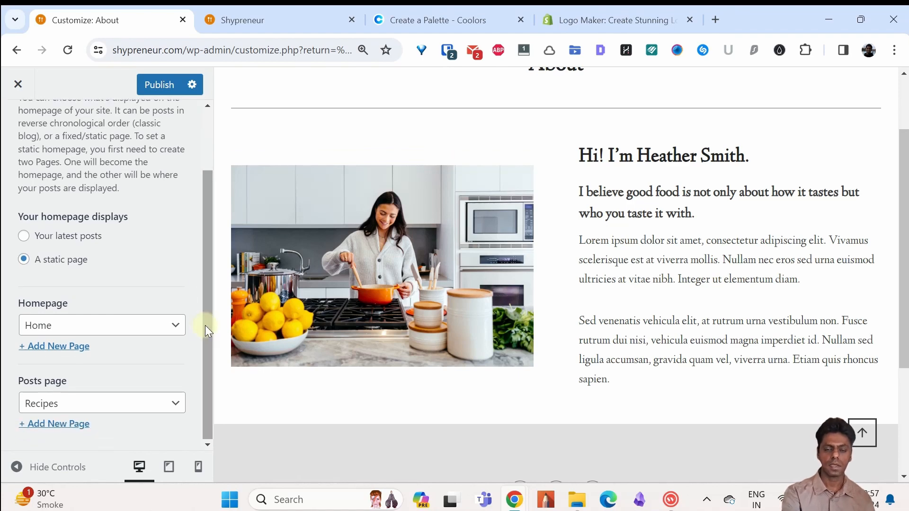
# Step: Show the home page in the preview and look at the pages available as the posts page
pyautogui.scroll(2, 643, 213)
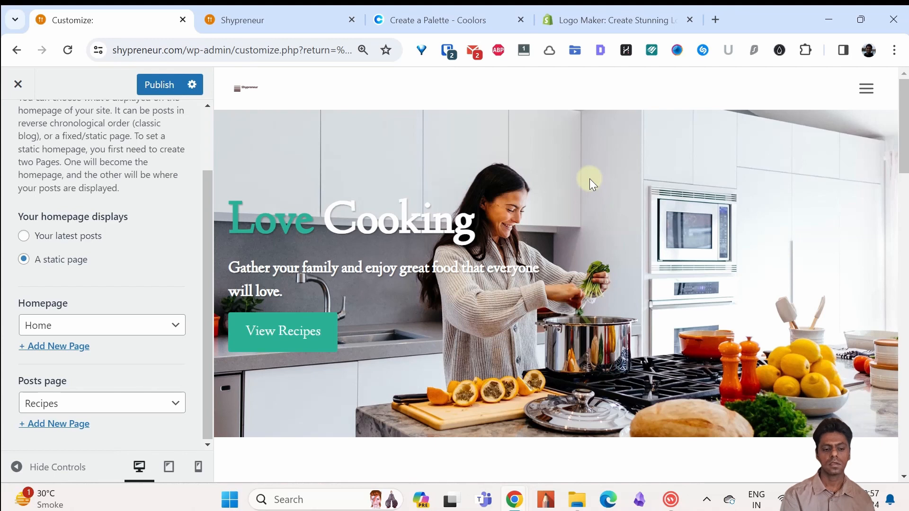
pyautogui.click(160, 402)
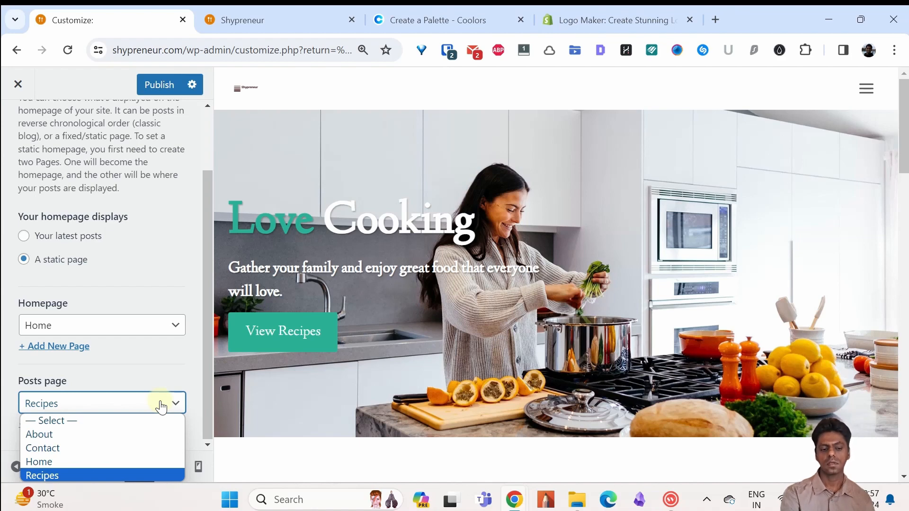
pyautogui.click(162, 402)
# Step: Look over the Recipes page in the preview and publish the customized site settings
pyautogui.moveTo(901, 116); pyautogui.dragTo(905, 163)
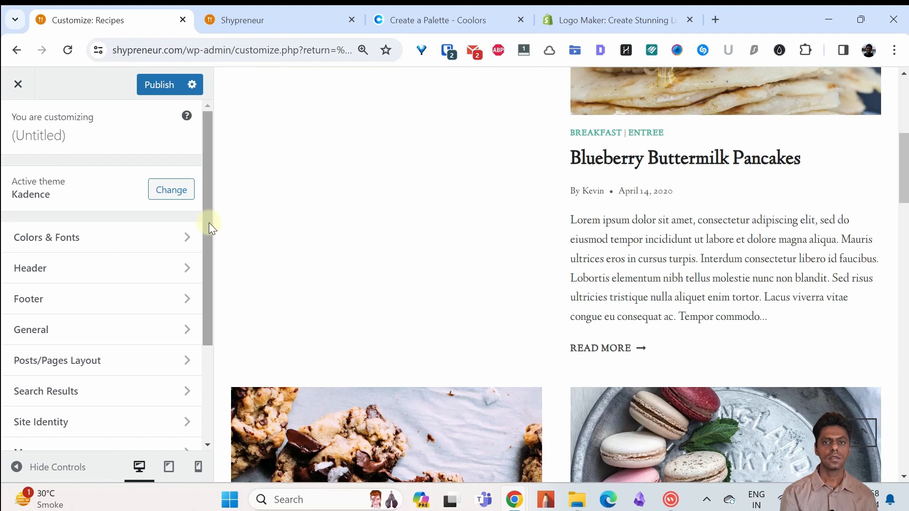
pyautogui.click(159, 85)
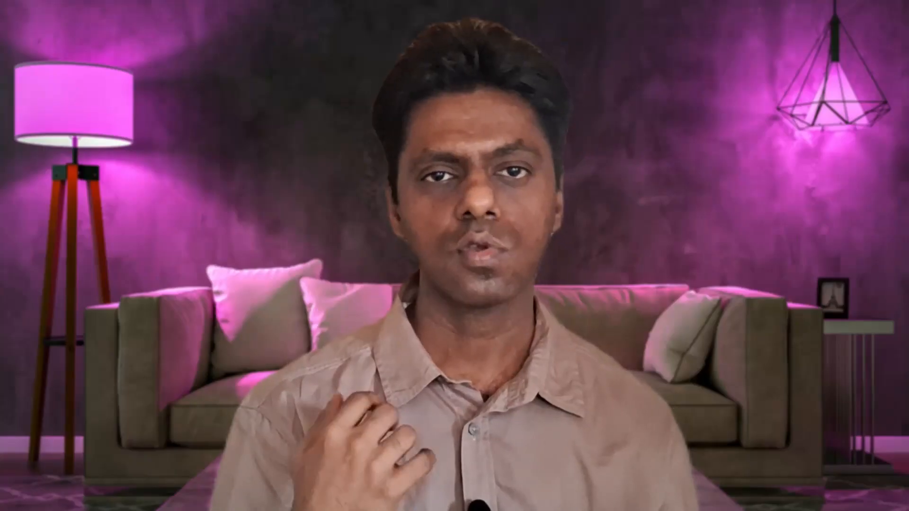